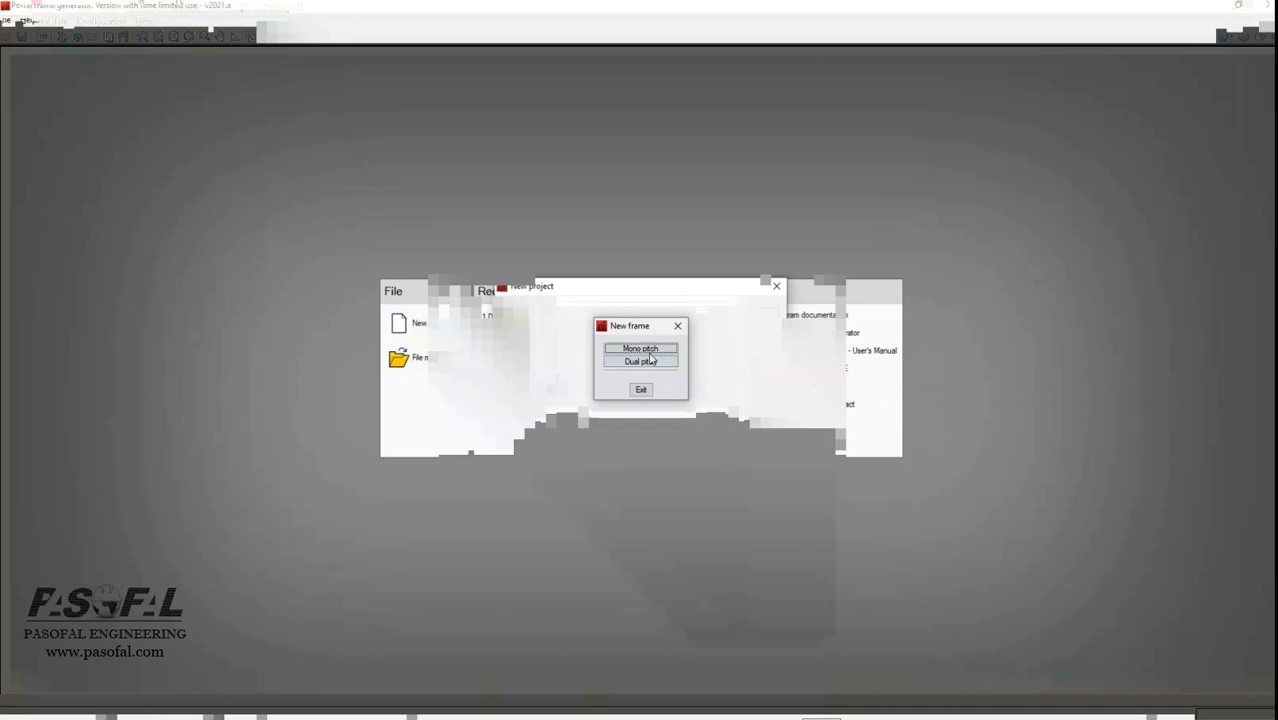
Start a dual pitch frame with 7 m columns at both sides and two 12 m half-spans
click(640, 366)
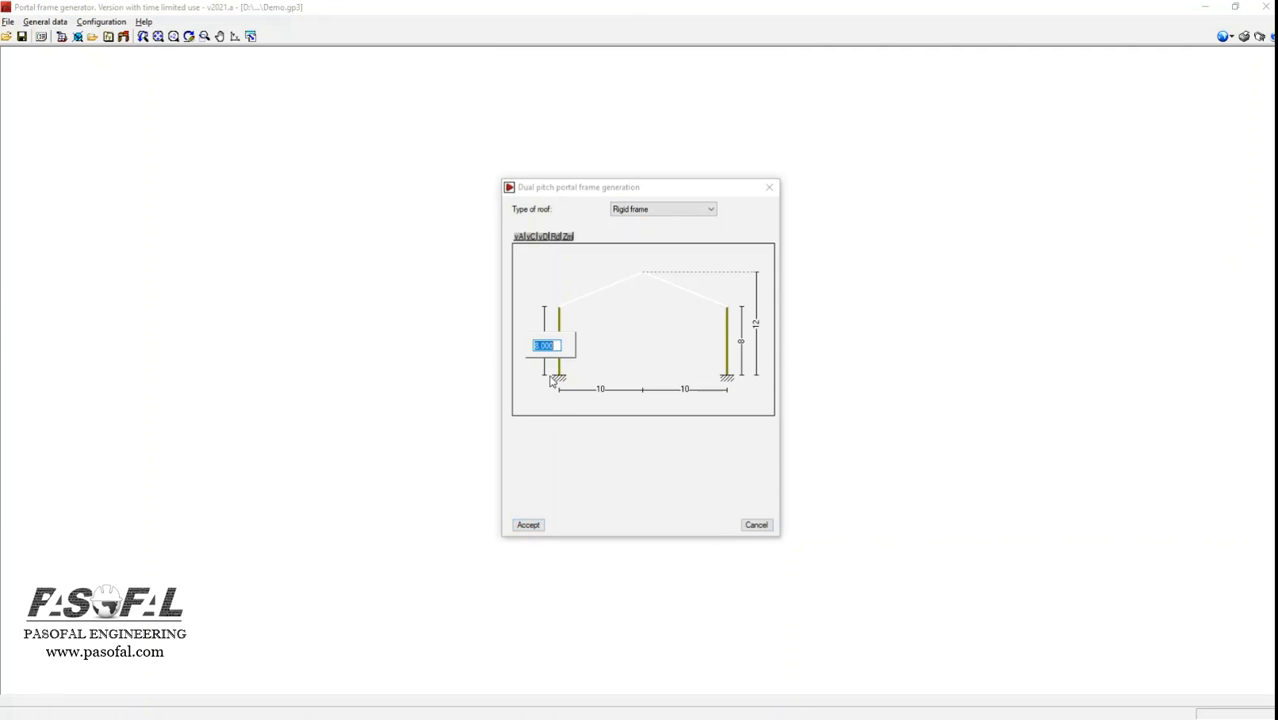
click(604, 396)
text(12)
key(Return)
click(686, 394)
text(12)
key(Return)
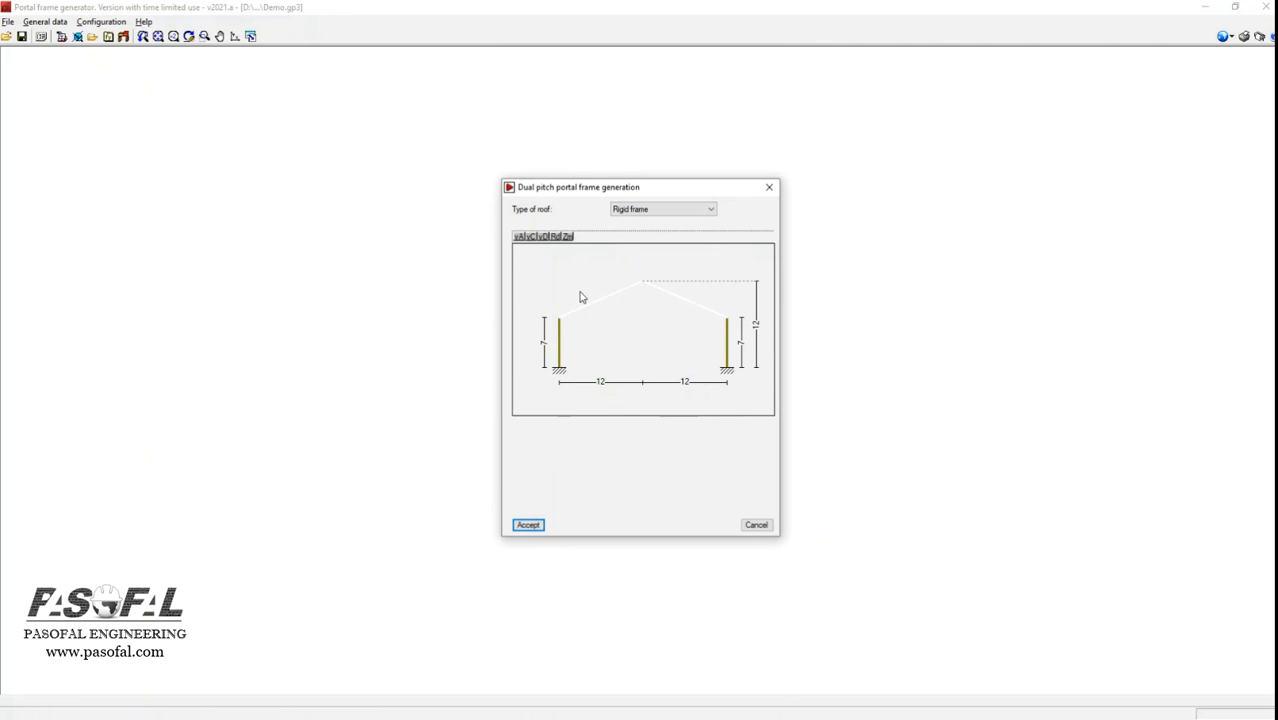
Preview the available roof types for the dual pitch frame, including the truss variants and Trussed frame
click(703, 212)
click(630, 230)
click(660, 209)
click(644, 254)
click(711, 210)
click(689, 249)
click(711, 211)
click(662, 257)
click(690, 209)
click(648, 266)
click(690, 209)
click(663, 275)
click(690, 209)
click(670, 289)
click(705, 209)
click(665, 303)
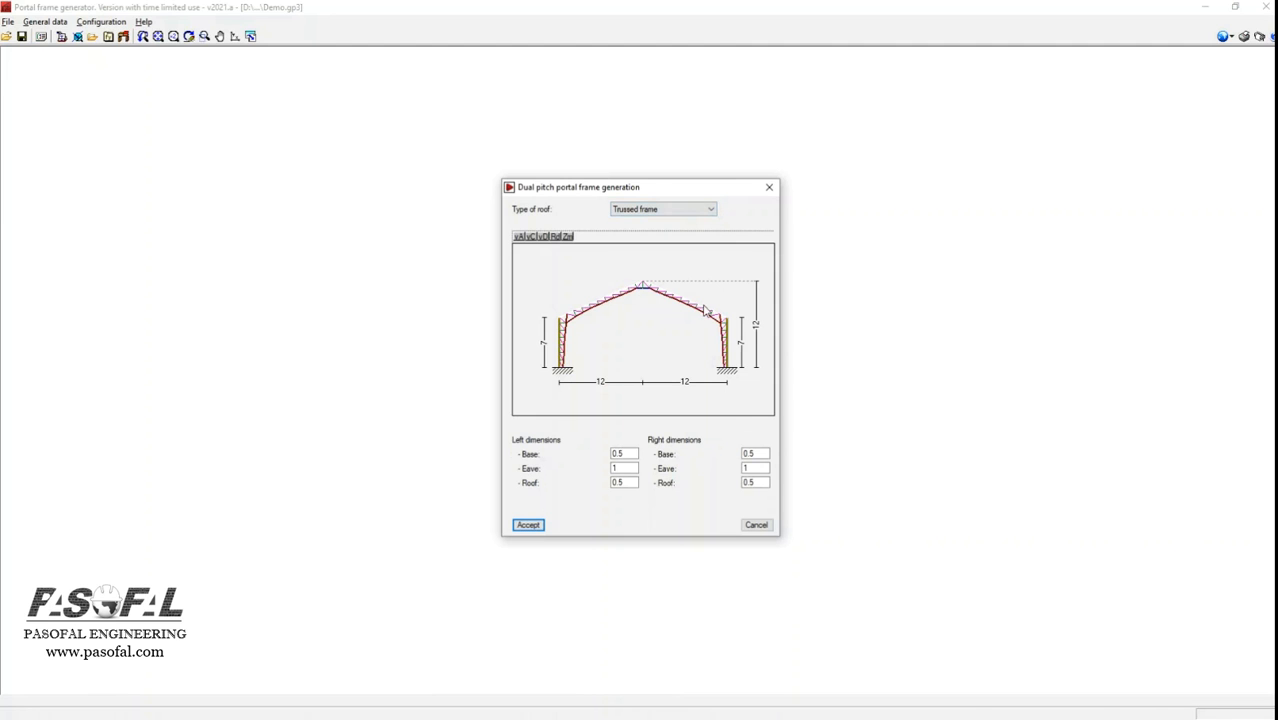
click(710, 210)
click(665, 317)
Choose Rigid frame as the roof type and generate the dual pitch frame
click(710, 209)
click(700, 223)
click(528, 525)
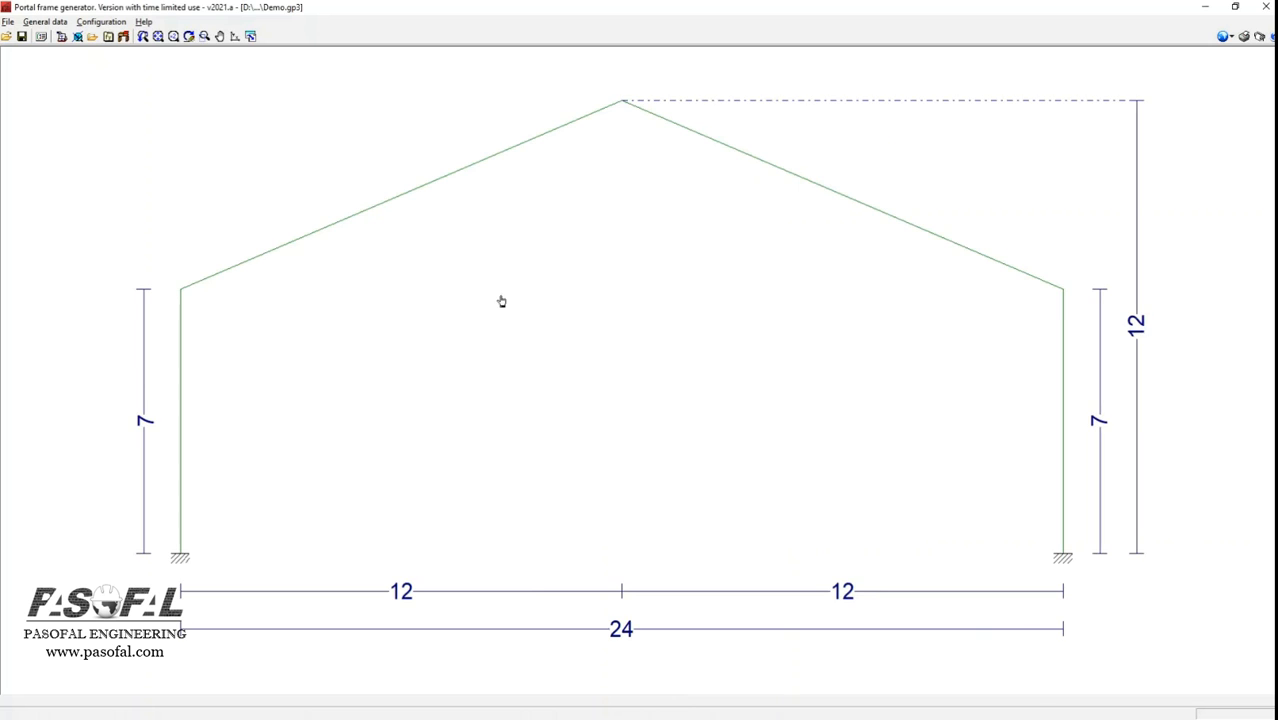
Insert a new mono pitch frame beside the existing dual pitch frame
right_click(551, 421)
click(632, 348)
click(637, 352)
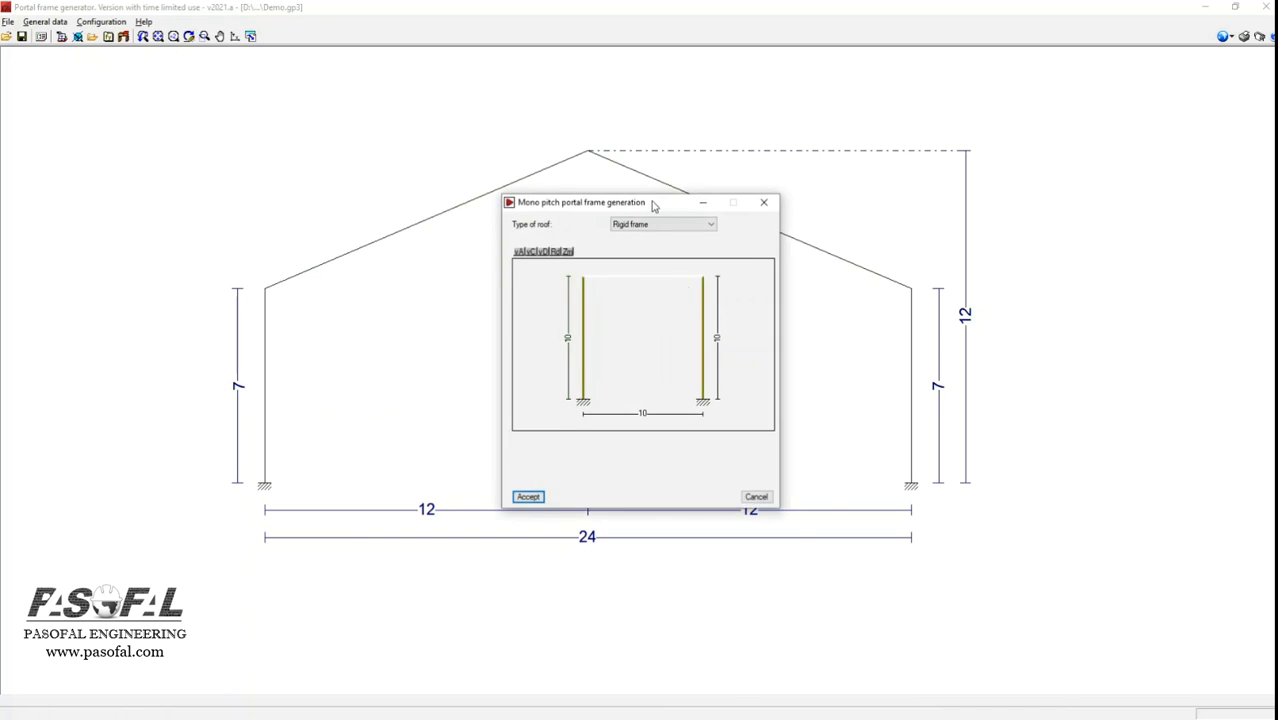
Preview the different roof types offered for the mono pitch frame
click(710, 221)
click(690, 241)
click(735, 222)
click(707, 257)
click(736, 221)
click(718, 241)
click(720, 222)
click(714, 256)
click(722, 221)
click(710, 282)
Set the mono pitch frame to Rigid frame with both columns 7 m high, and generate it
click(738, 221)
click(720, 236)
click(618, 340)
text(7)
key(Return)
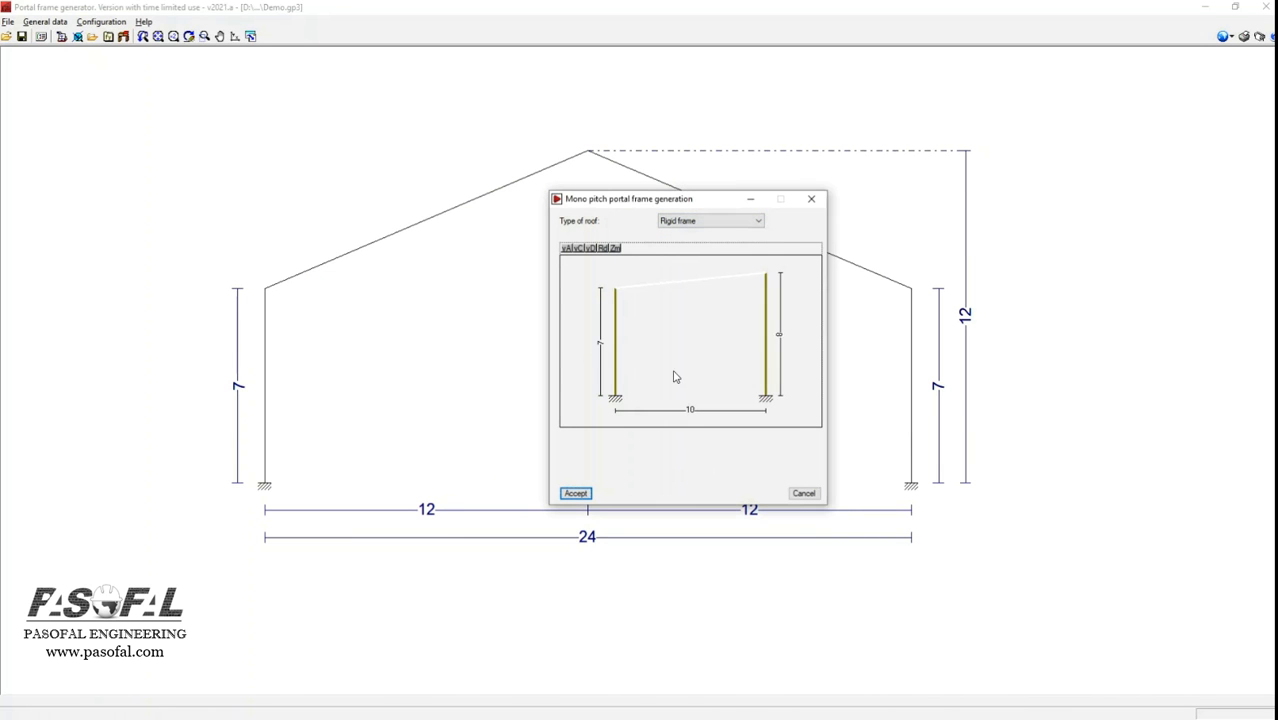
click(778, 340)
text(7)
key(Return)
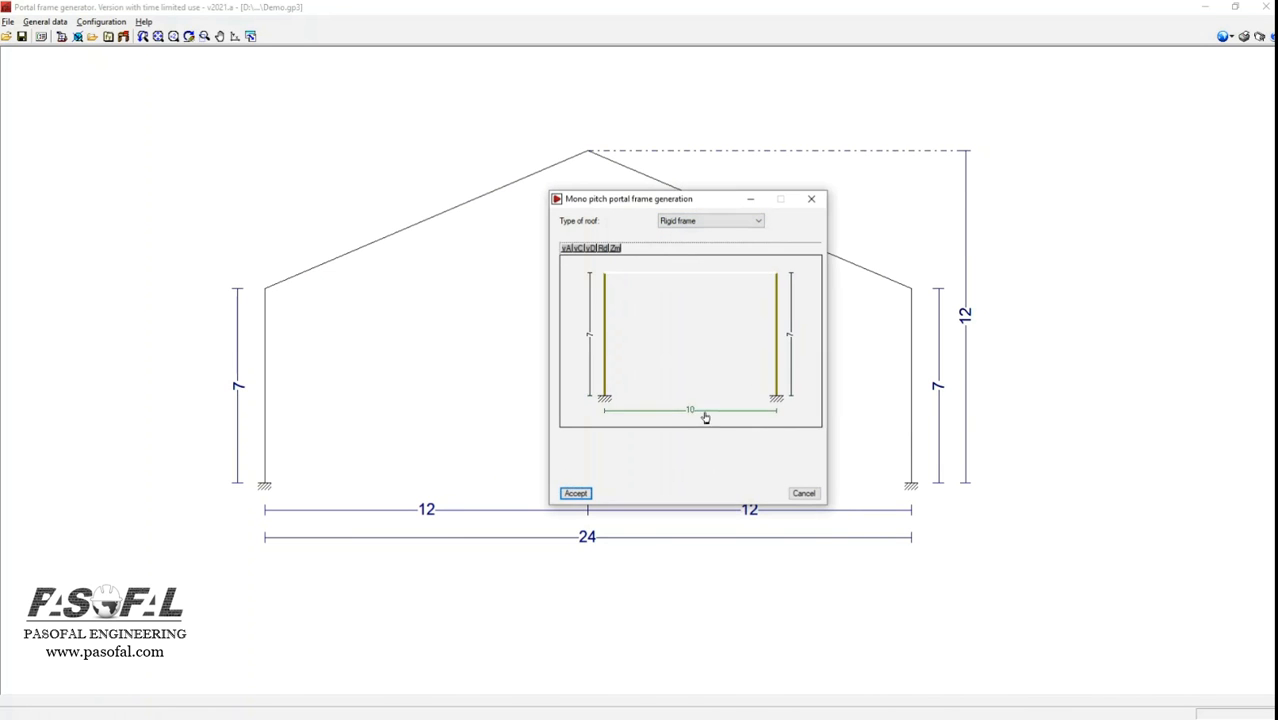
click(576, 493)
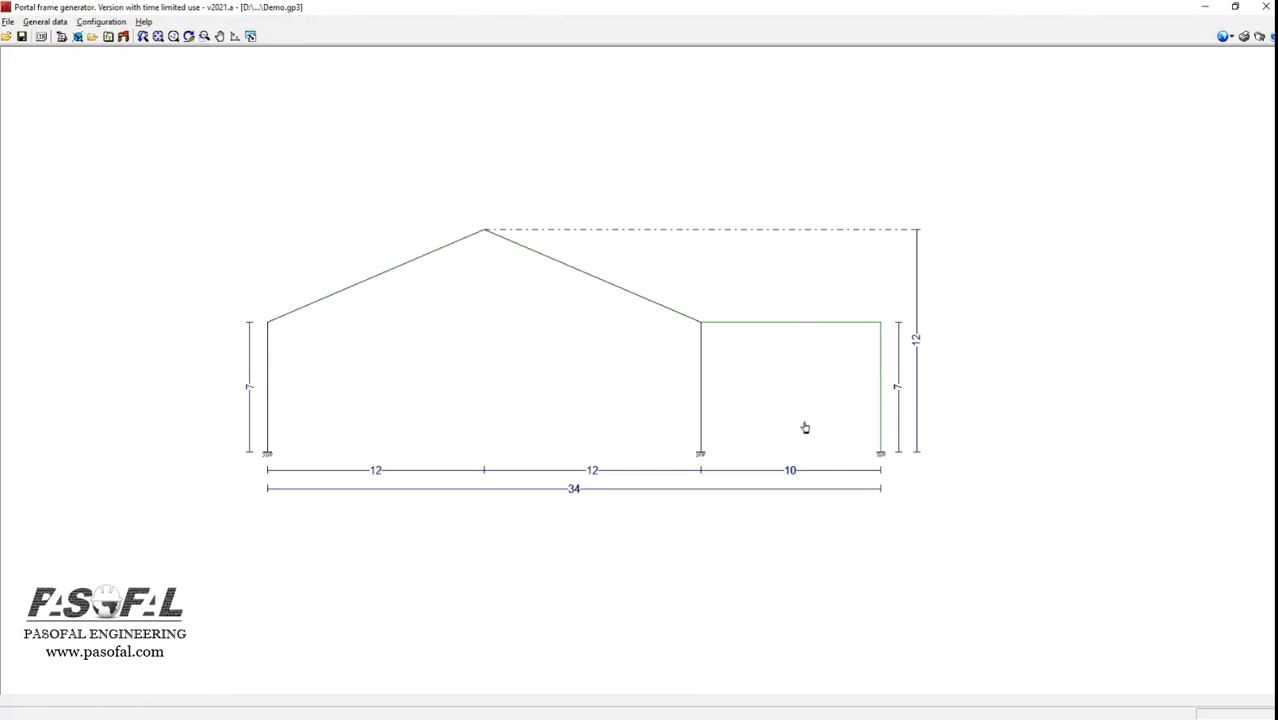
Examine the edit, move and swap options available for the two existing frames
click(784, 377)
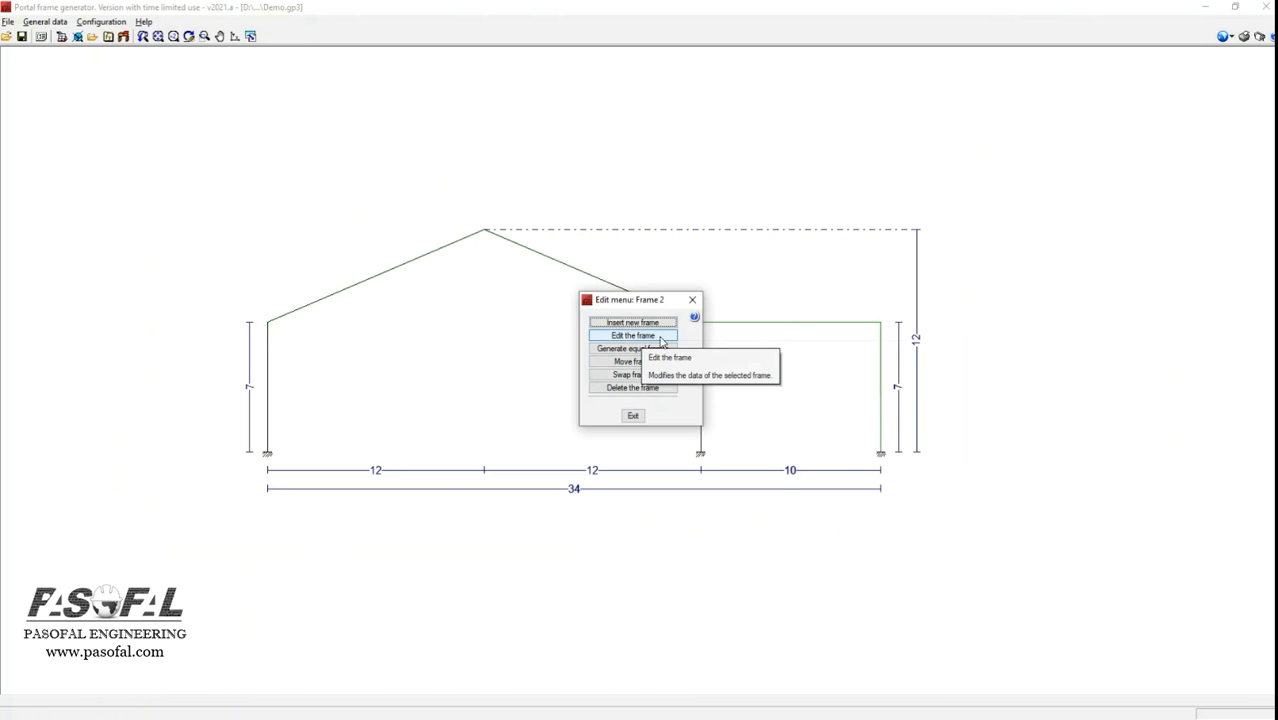
click(643, 338)
click(763, 202)
click(779, 314)
click(643, 337)
key(Return)
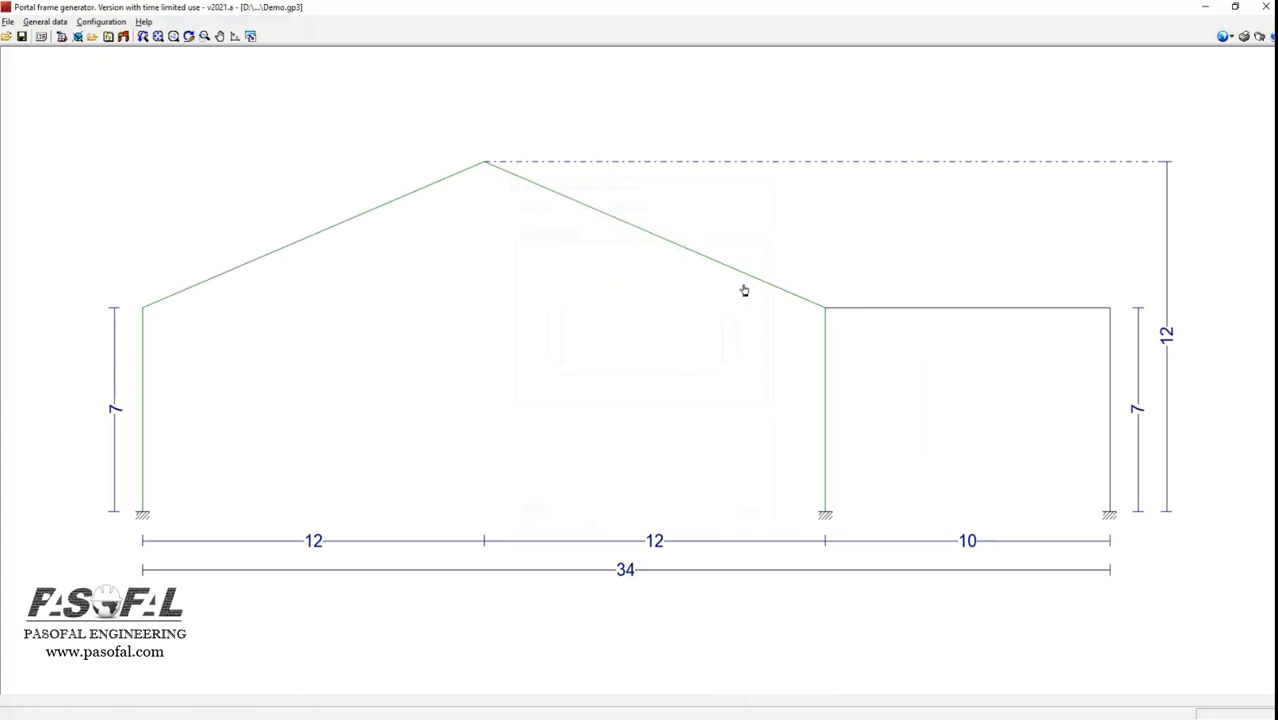
click(522, 362)
click(652, 362)
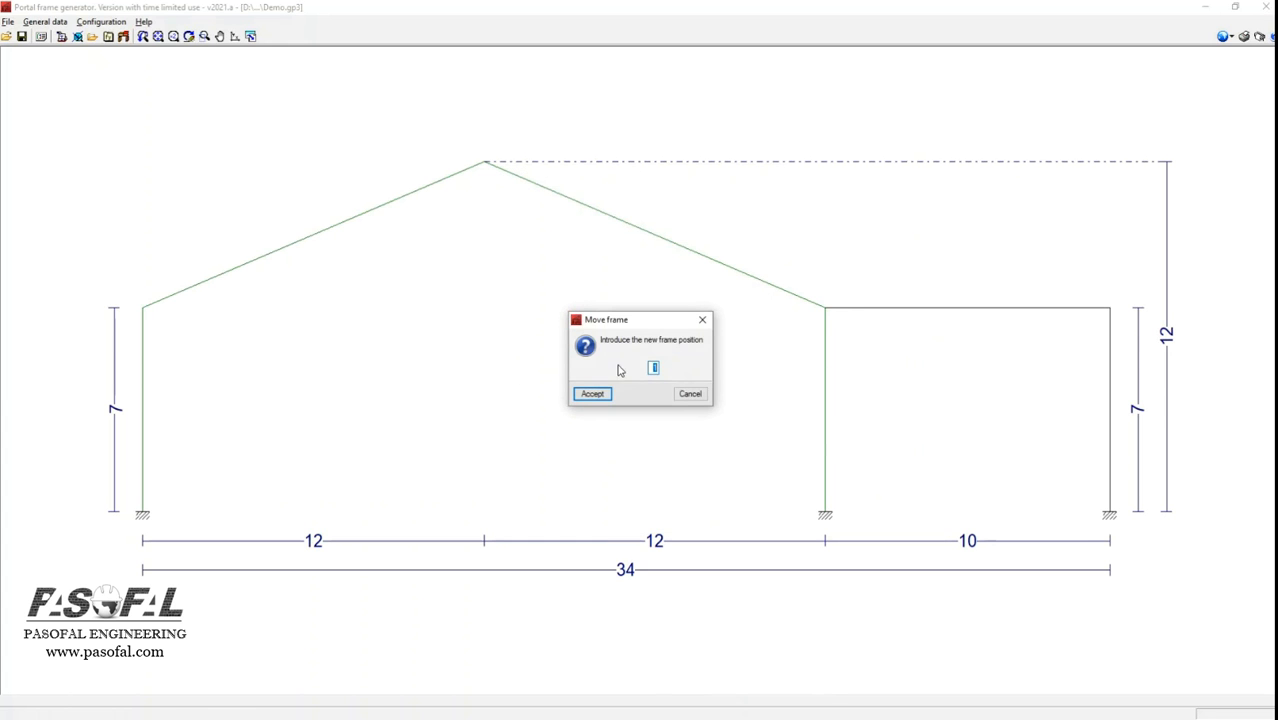
click(690, 393)
click(519, 350)
click(632, 380)
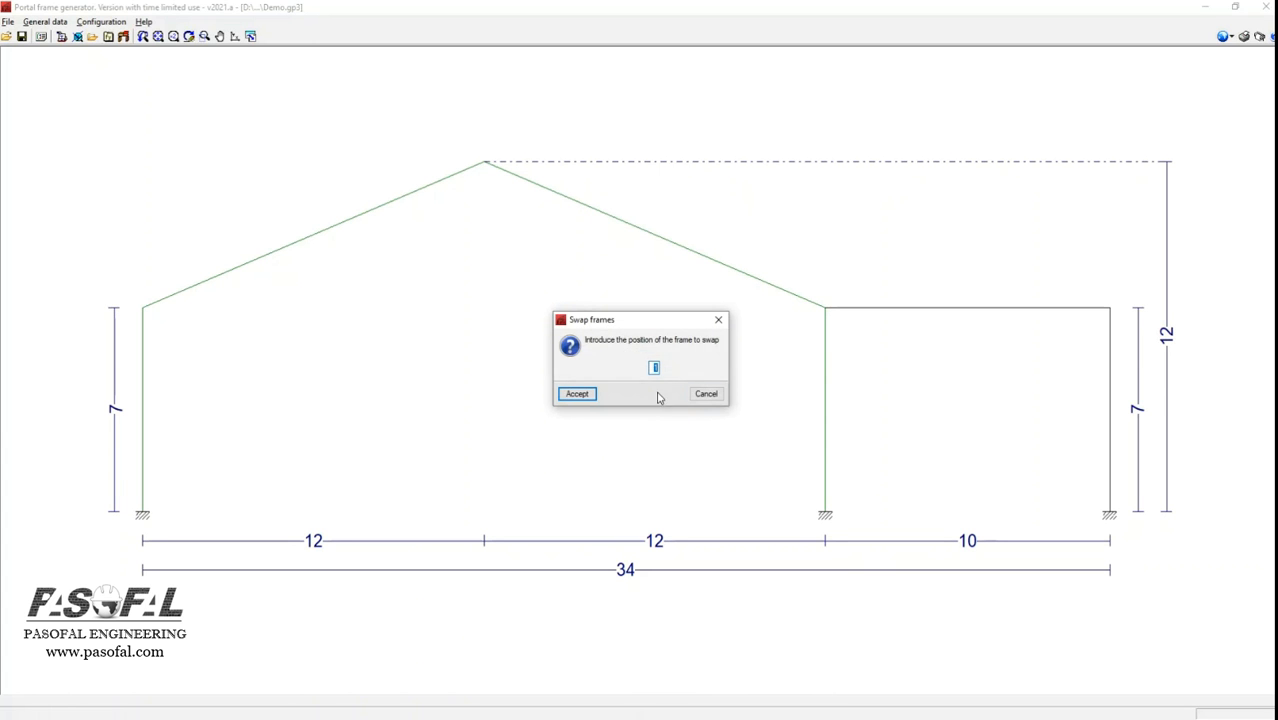
key(Return)
click(513, 357)
click(640, 412)
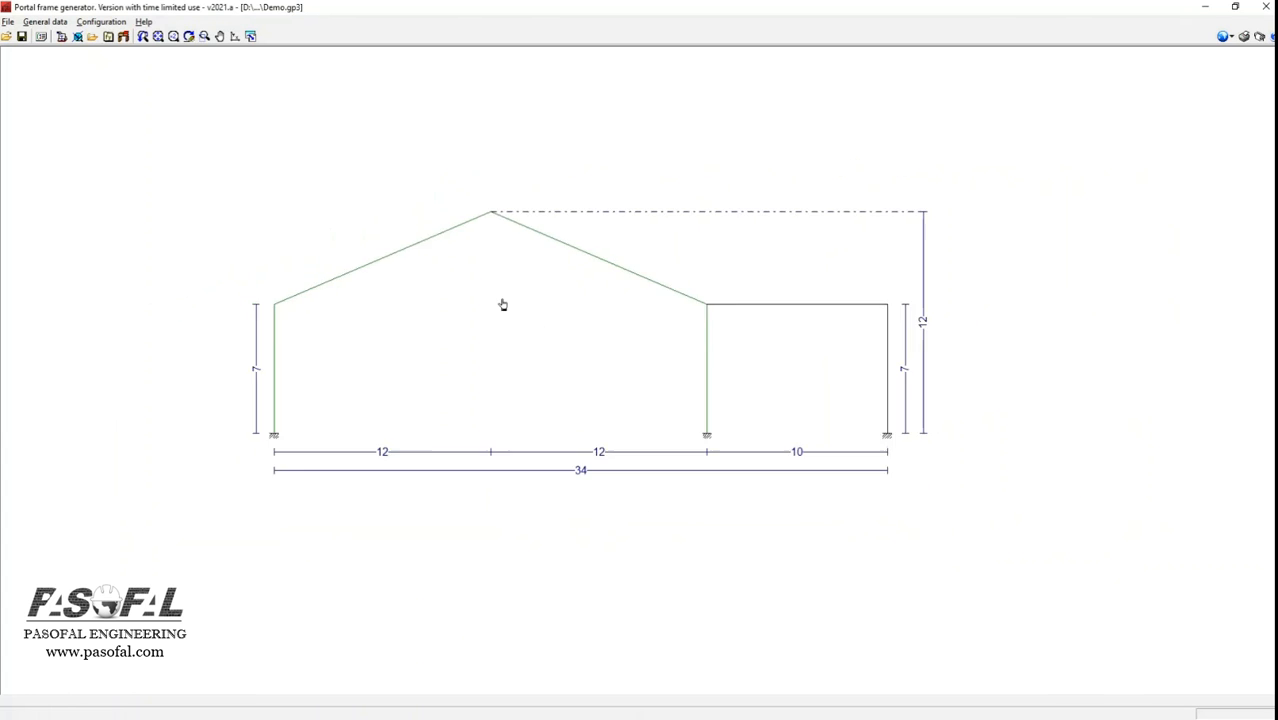
Insert a dual pitch frame after the mono pitch frame, using Rigid frame as its roof type
click(765, 414)
click(655, 320)
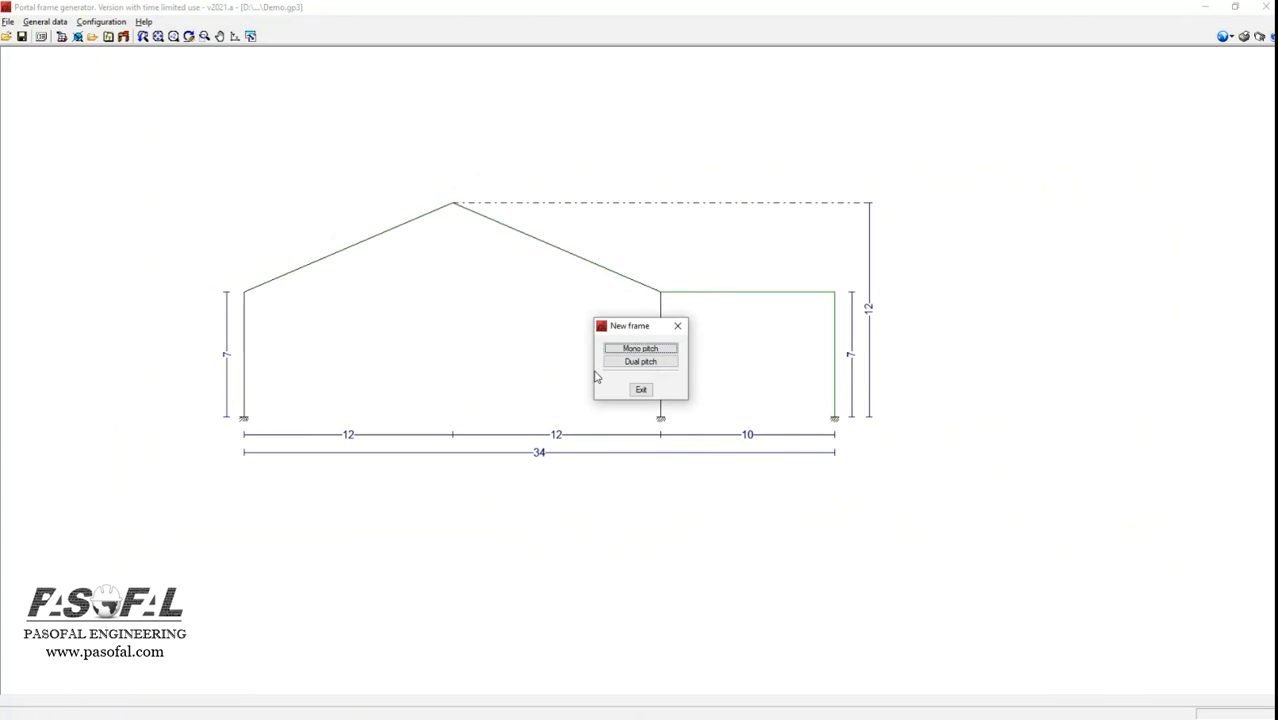
click(645, 363)
click(466, 210)
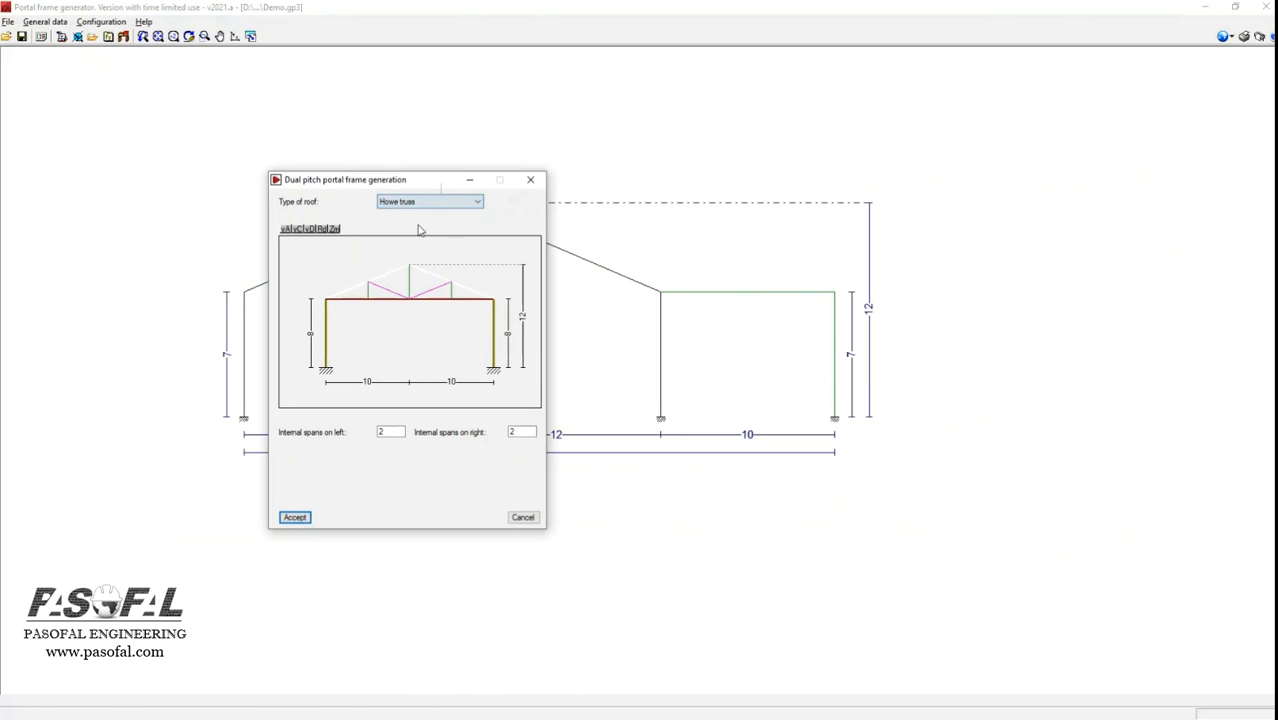
click(435, 219)
click(435, 202)
click(405, 213)
Set the new dual pitch frame's left column height to 7 m, right column height to 10 m and ridge height to 11 m
click(324, 372)
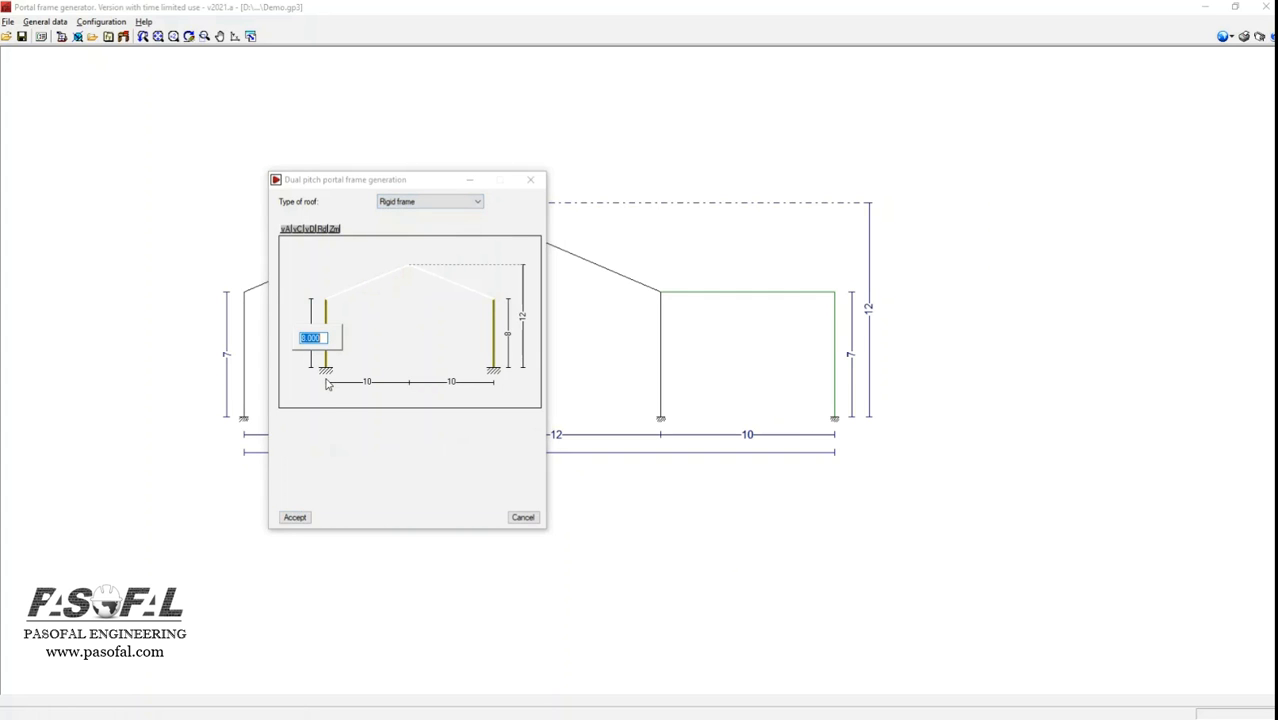
text(7)
click(493, 340)
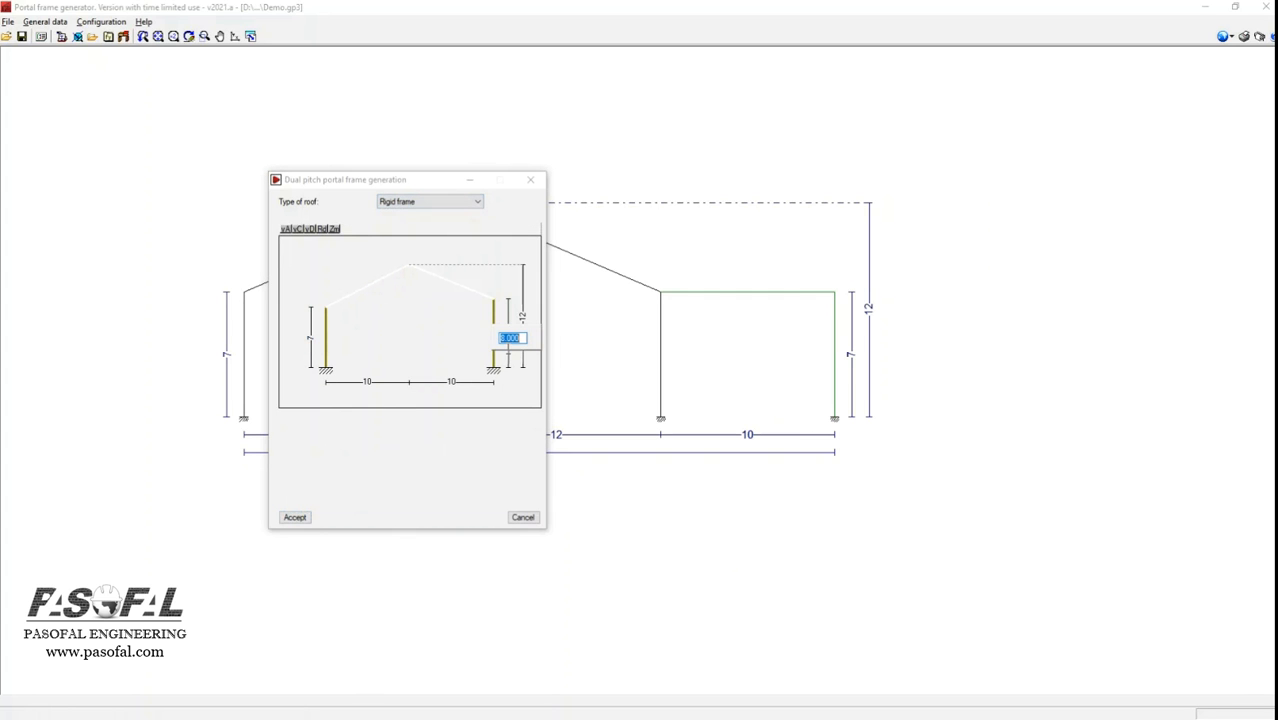
click(523, 368)
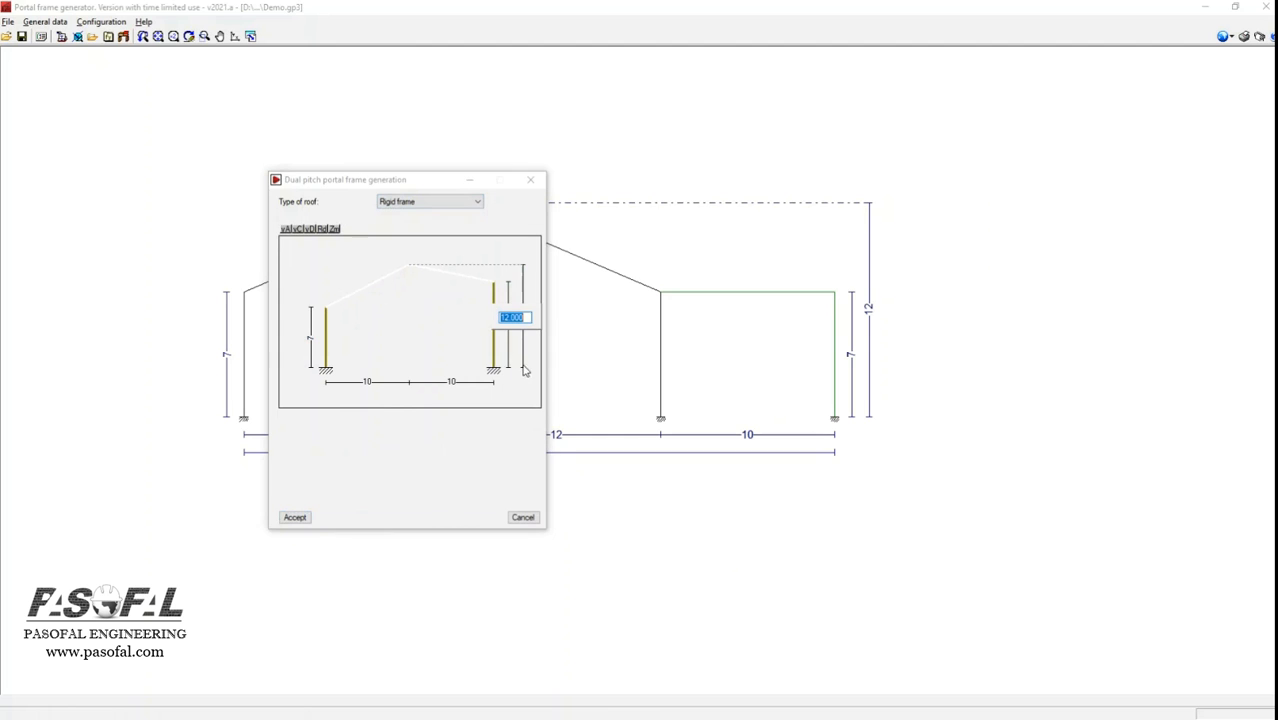
text(8)
key(Return)
key(Return)
text(11)
key(Return)
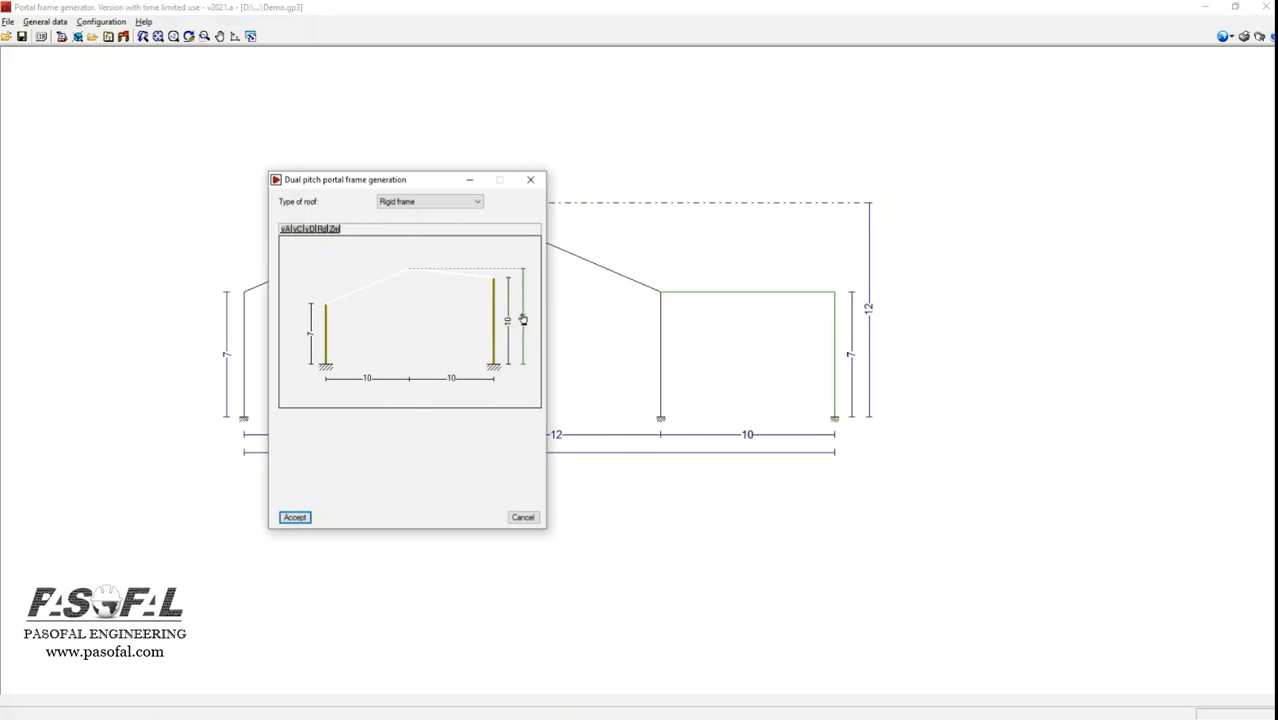
Set the new frame's ridge height to 10 m and generate the frame
click(522, 321)
text(10)
key(Return)
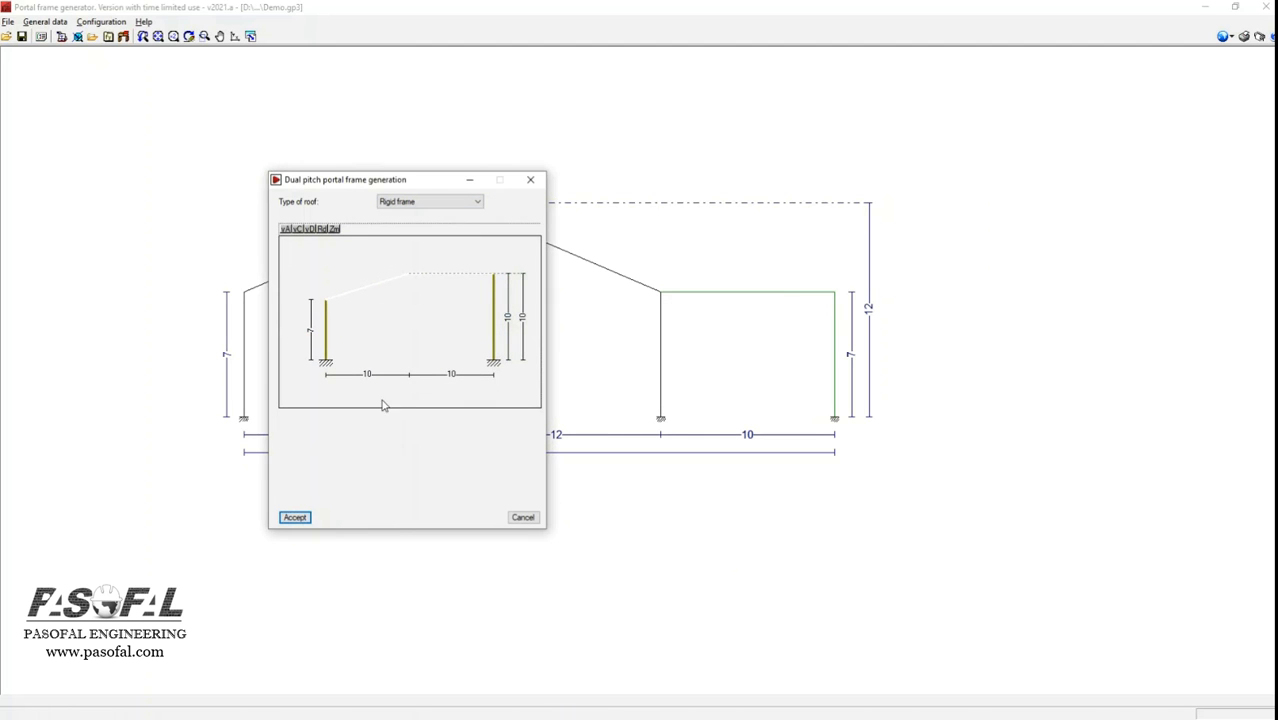
click(295, 517)
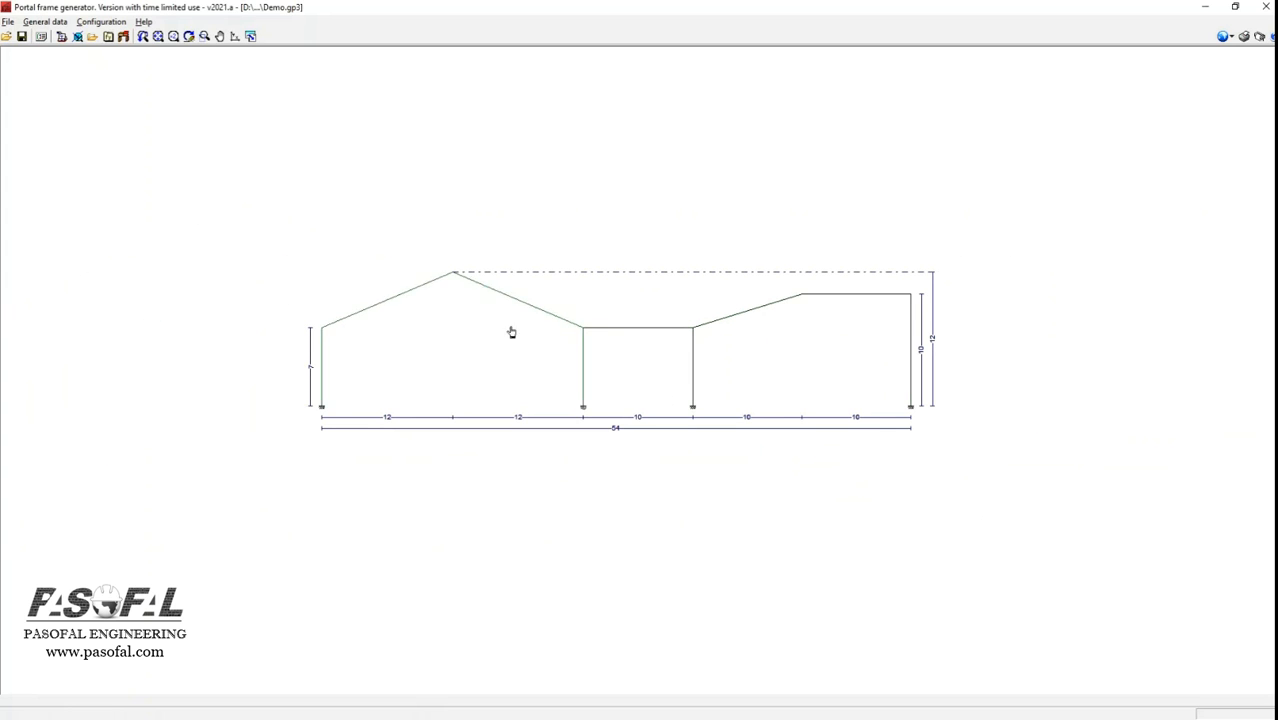
In the project general data, set 3 spans at 6 m spacing and enable lateral covering and roof covering with a 0.10 kN/m² live load
click(45, 21)
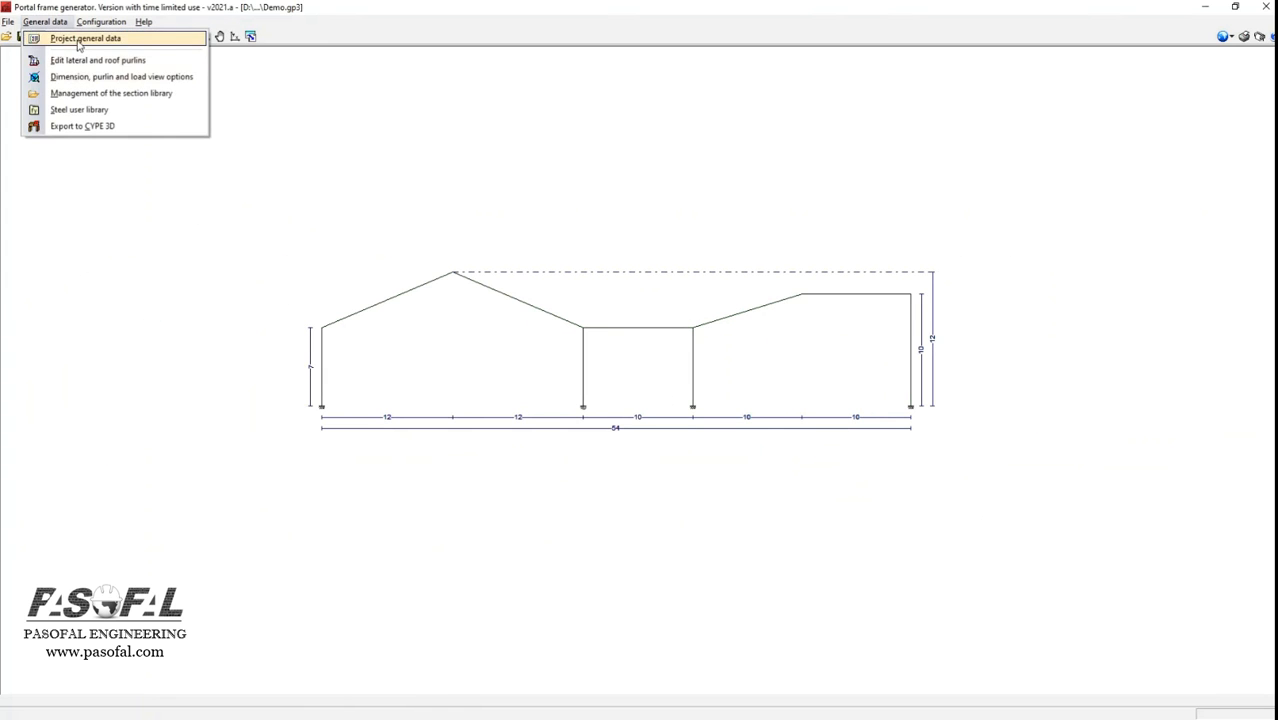
click(80, 41)
click(484, 234)
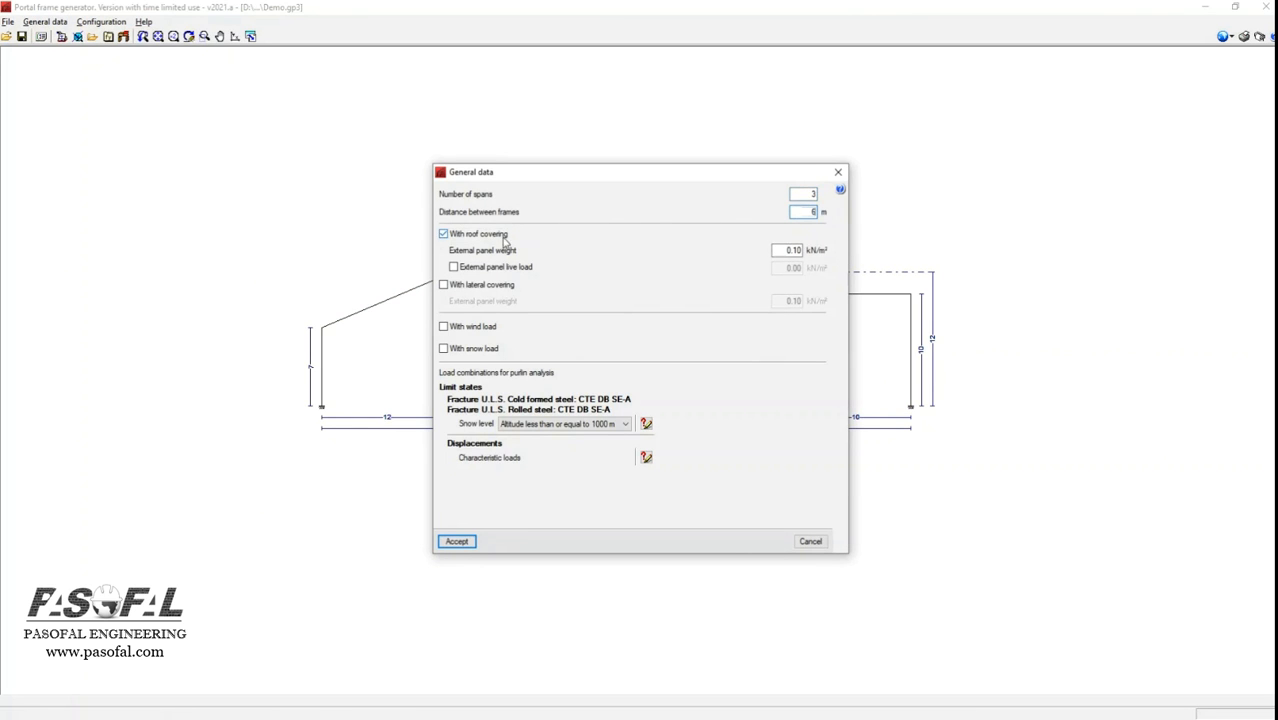
click(495, 267)
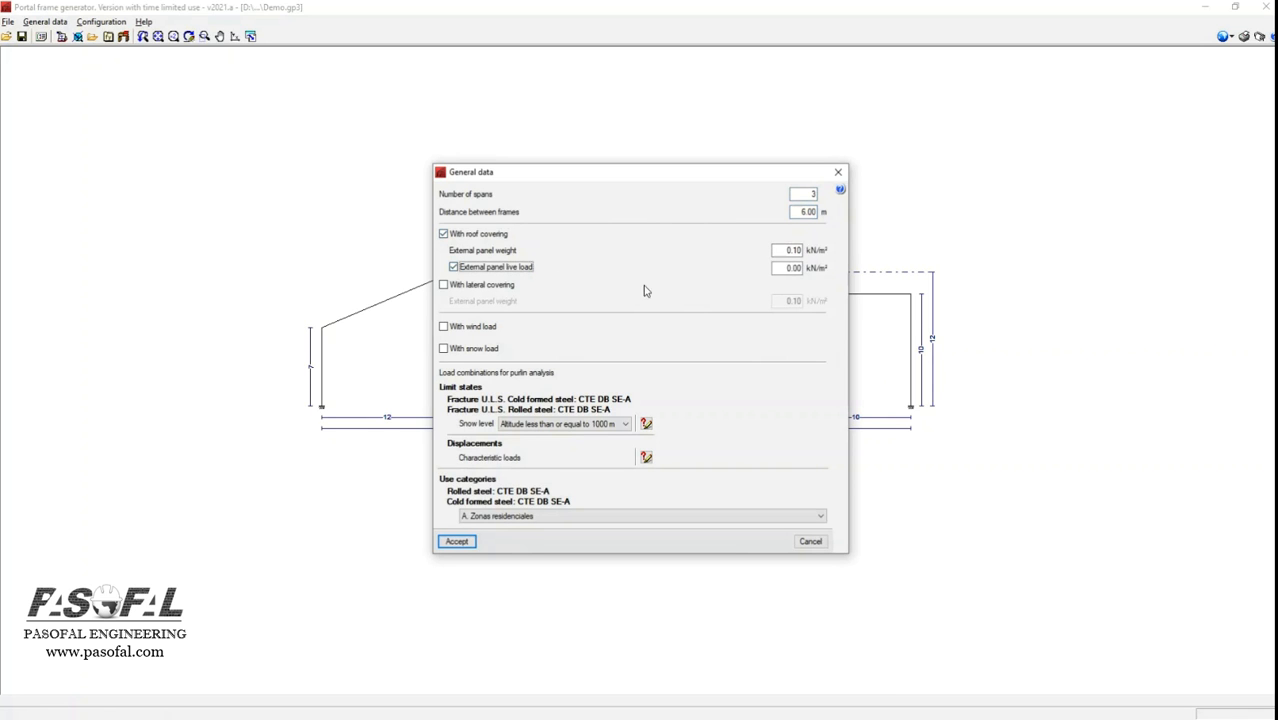
click(444, 286)
click(794, 267)
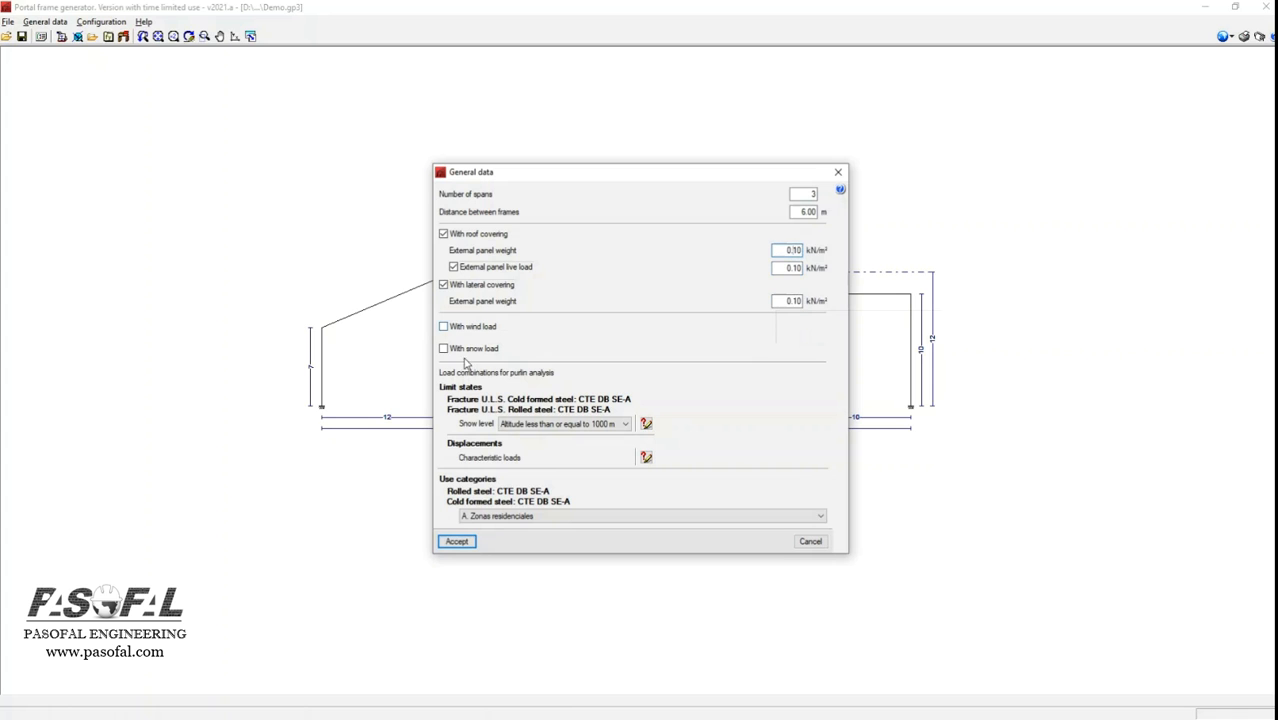
Choose use category A. Zonas residenciales and apply the general data
click(525, 516)
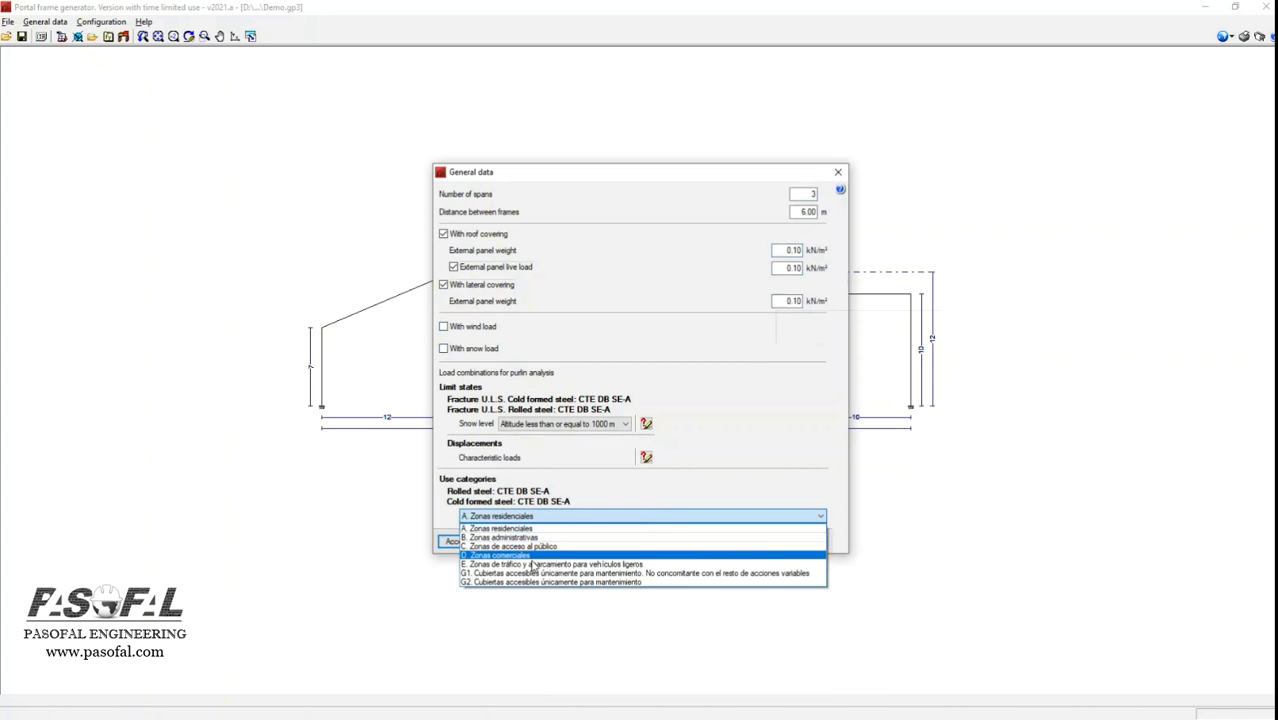
click(600, 528)
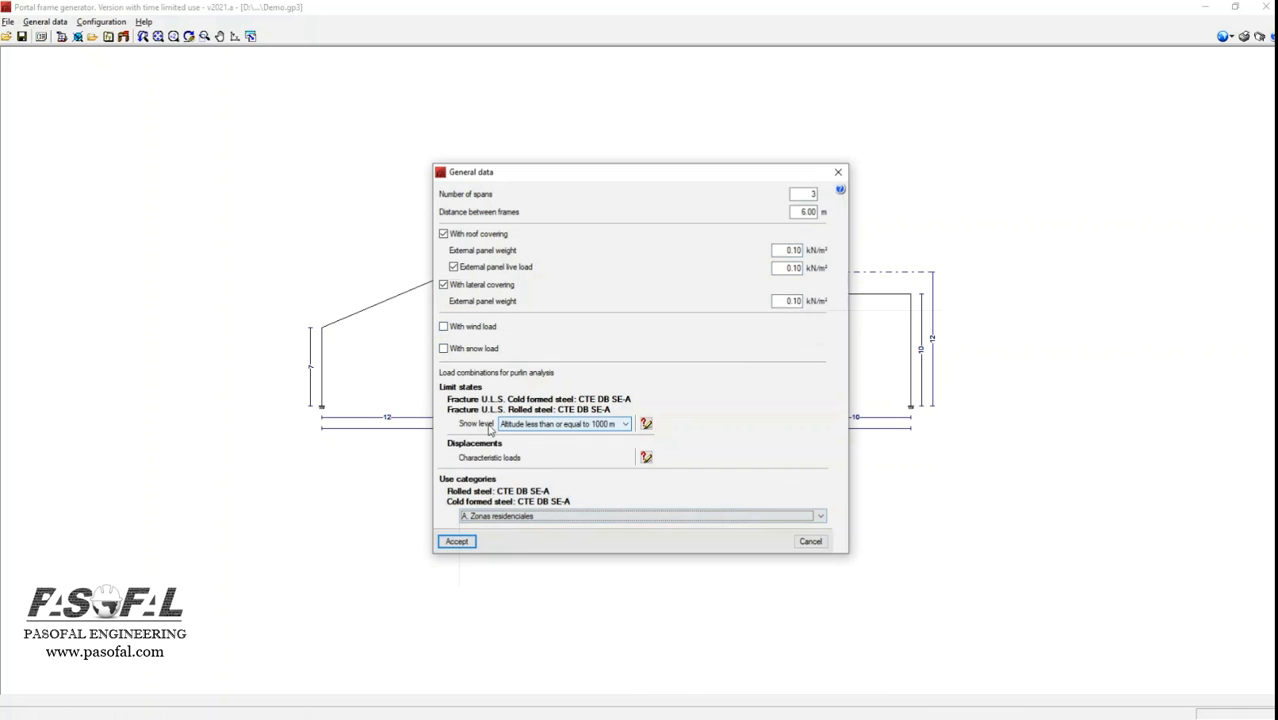
click(457, 541)
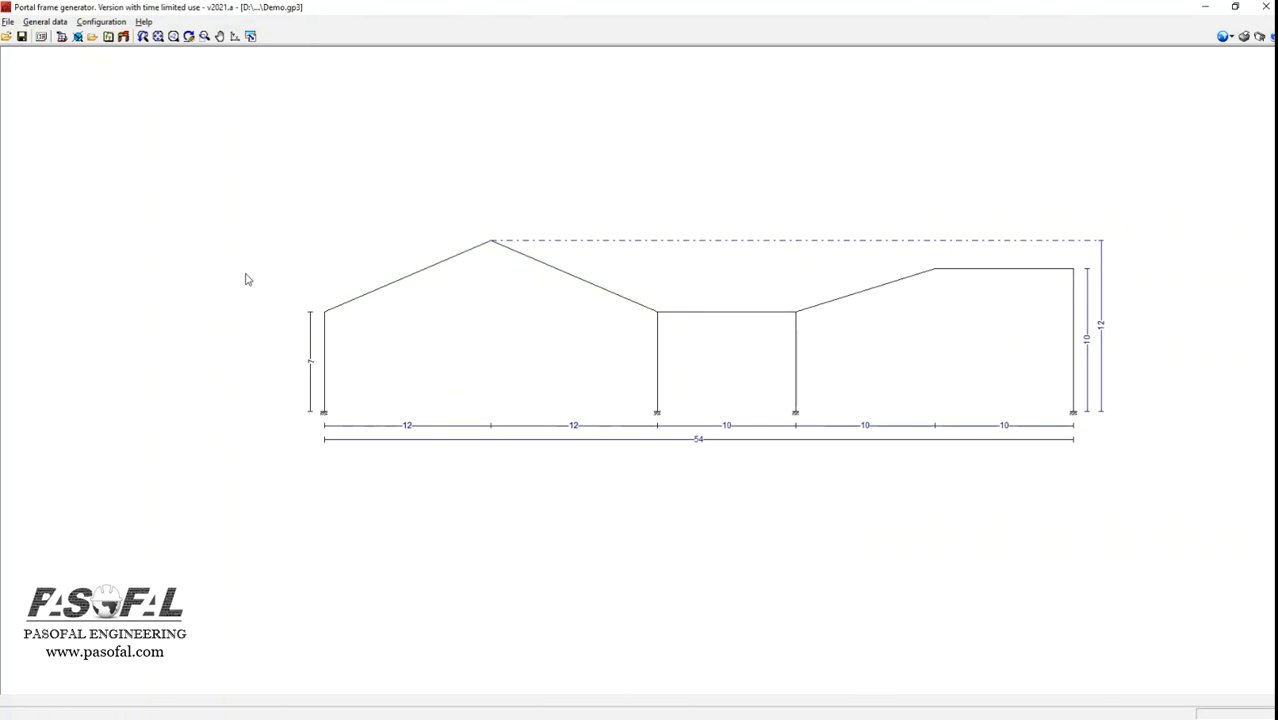
Define the roof purlin analysis data with deflection limit L / 200, one span and Non-collaborating roof attachment
click(323, 405)
click(692, 301)
click(45, 21)
click(110, 77)
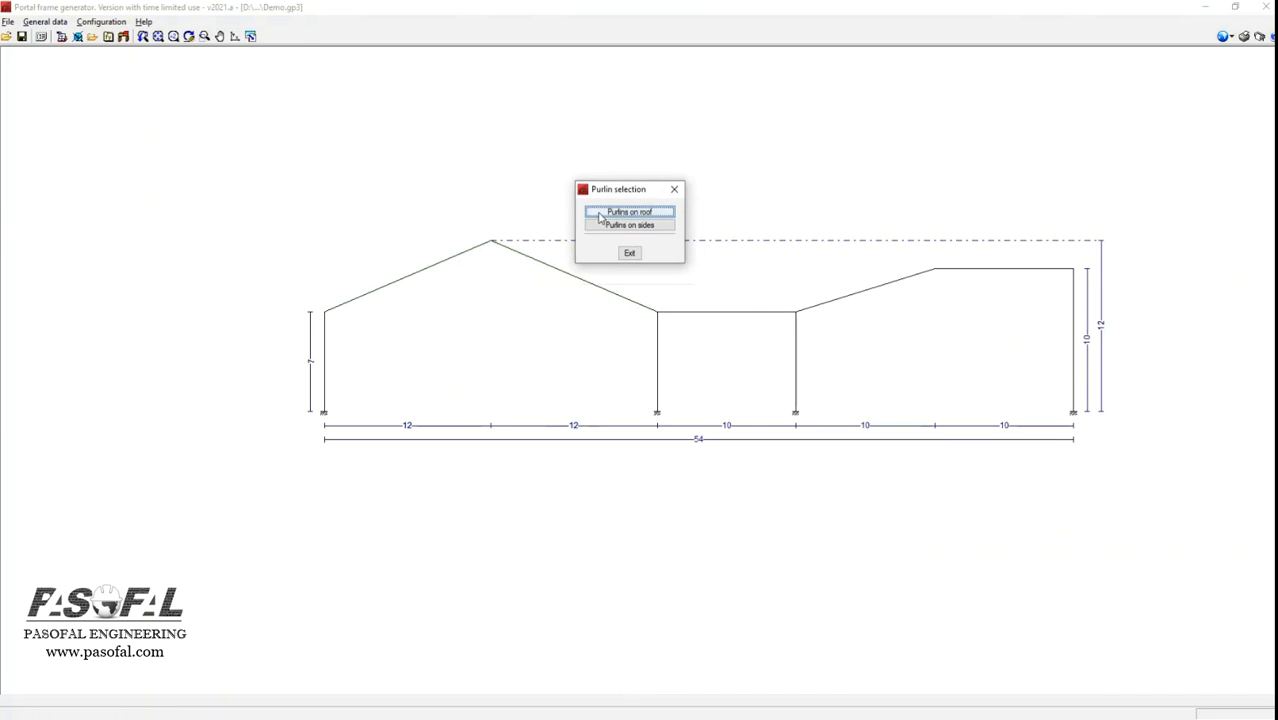
click(638, 212)
click(777, 230)
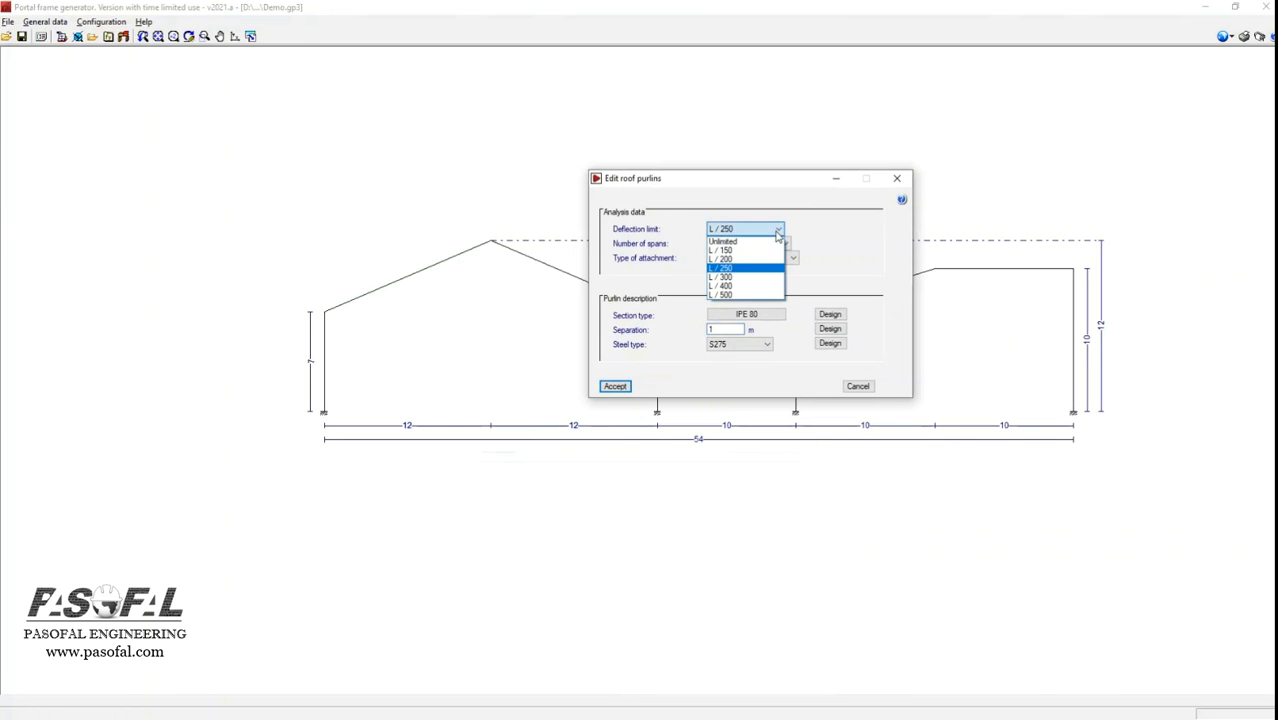
click(722, 258)
click(745, 244)
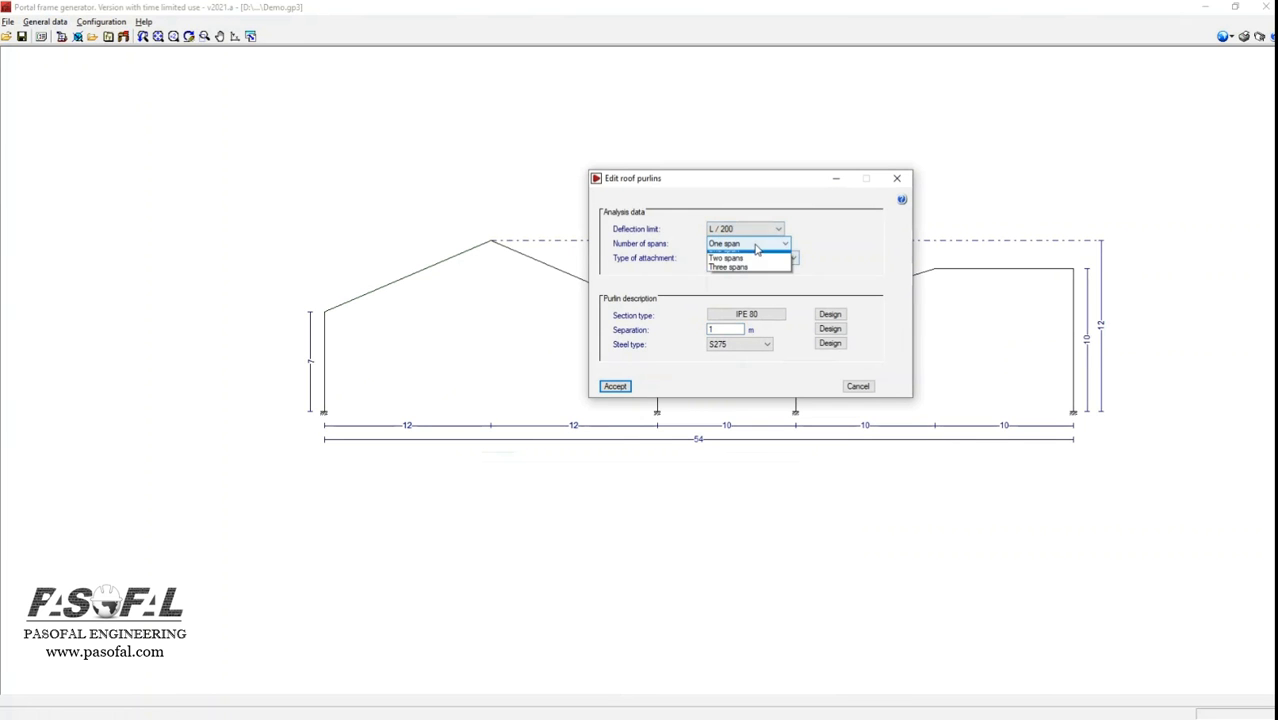
click(724, 256)
click(772, 258)
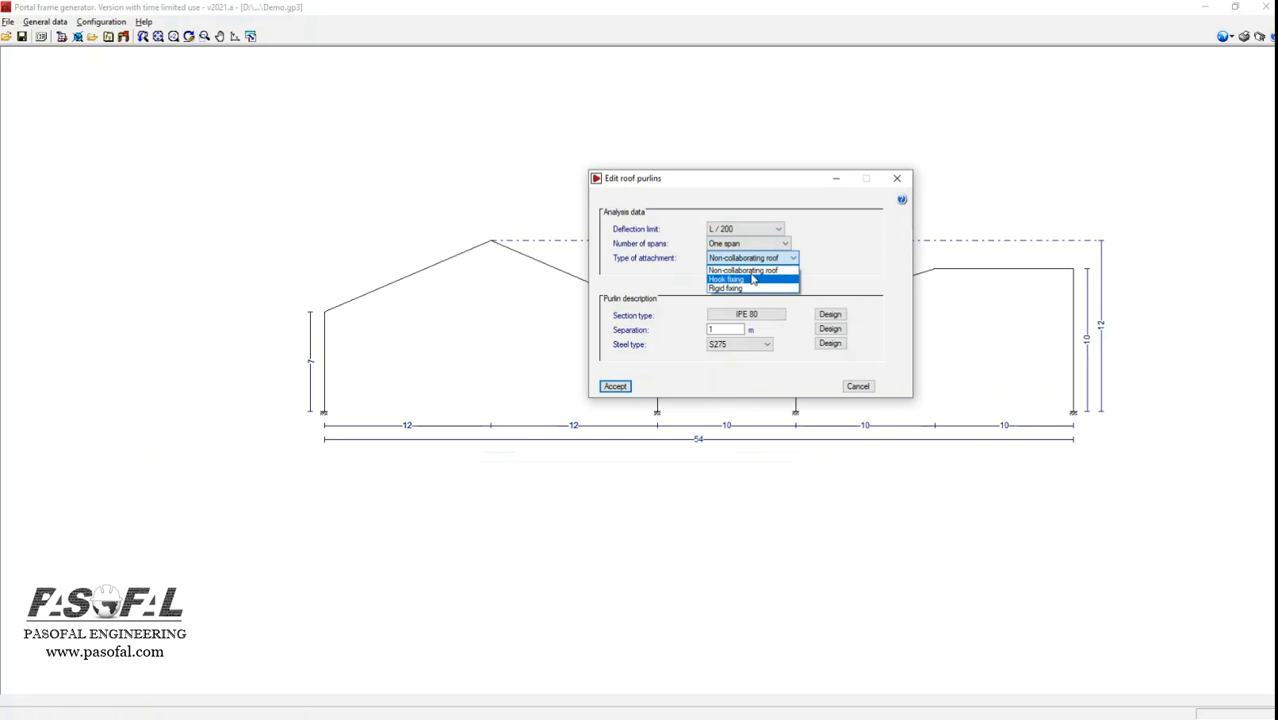
click(730, 270)
Choose the cold-formed C series section CF-60x2.0 for the roof purlins
click(710, 316)
click(538, 246)
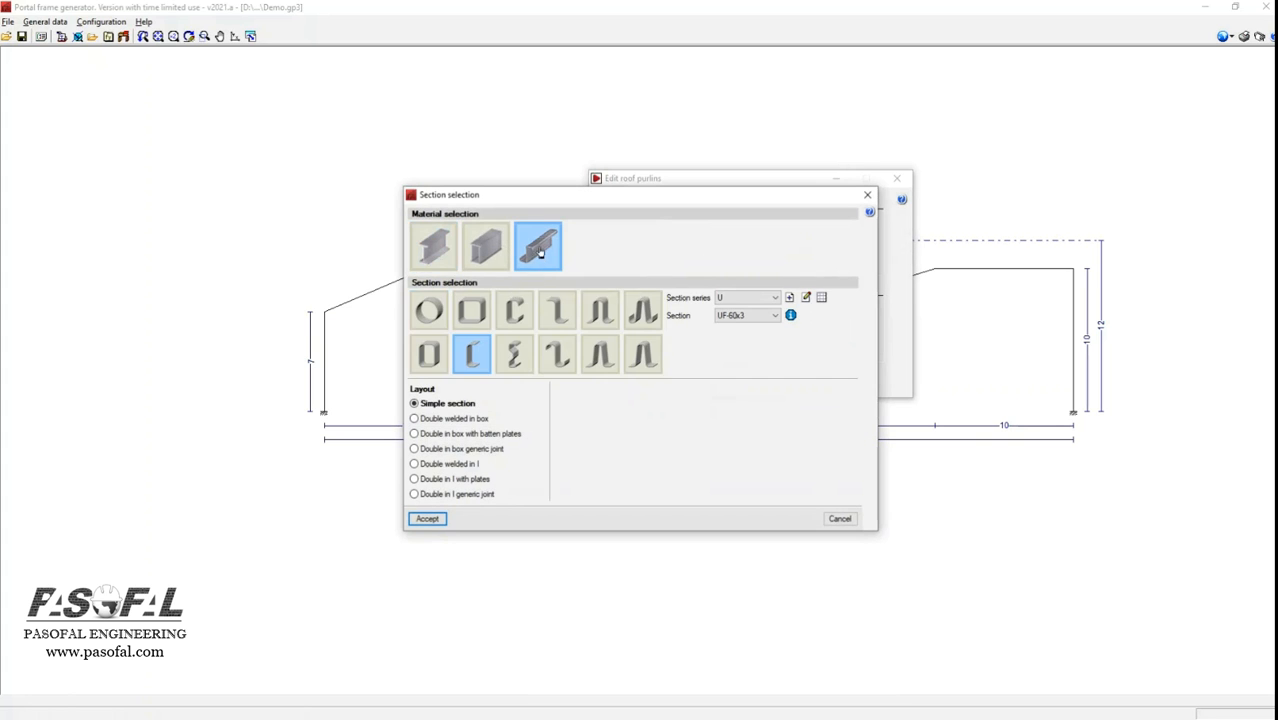
click(516, 314)
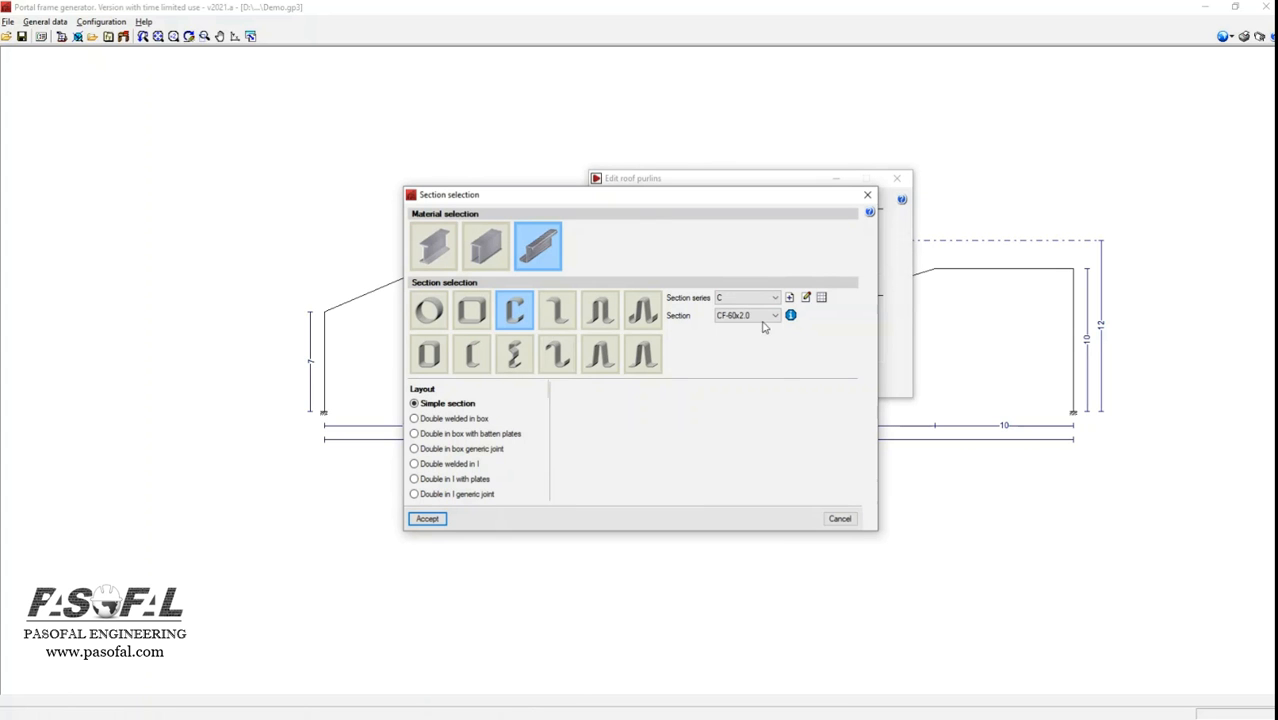
Examine the double-section layouts for the roof purlin, from welded in box to I generic joint, including the batten plate and steel options
click(415, 419)
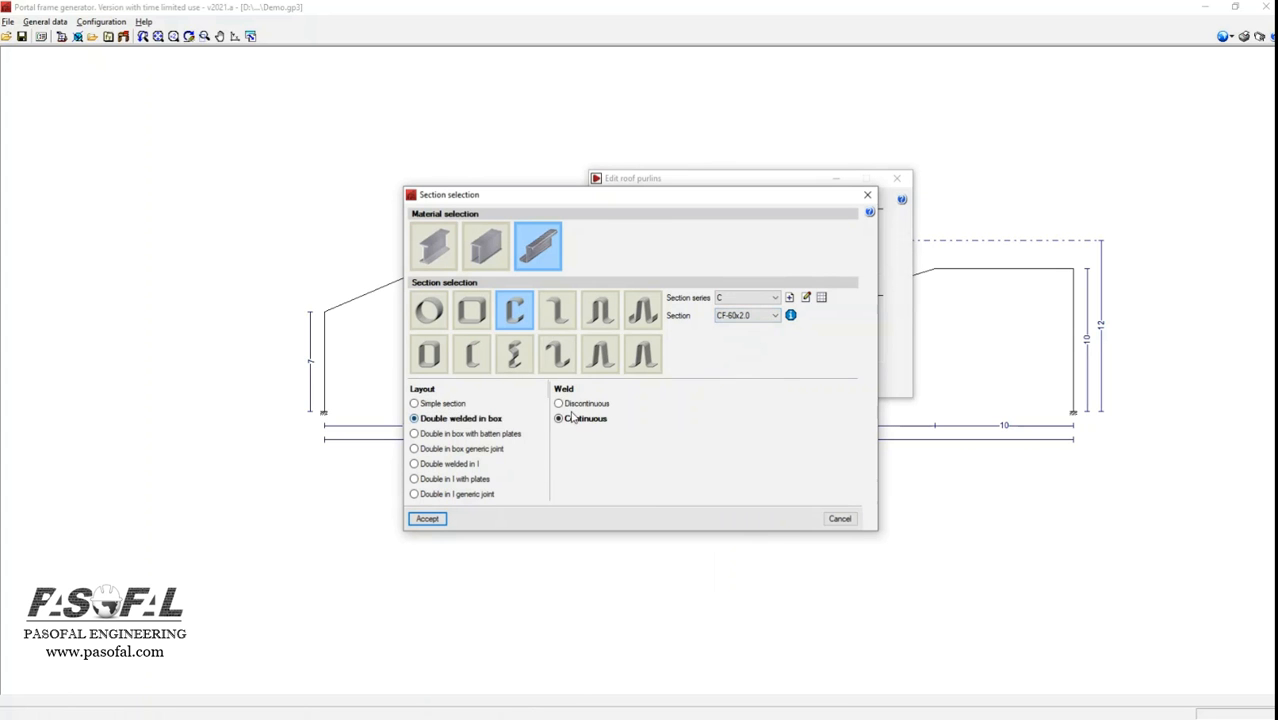
click(440, 434)
click(646, 478)
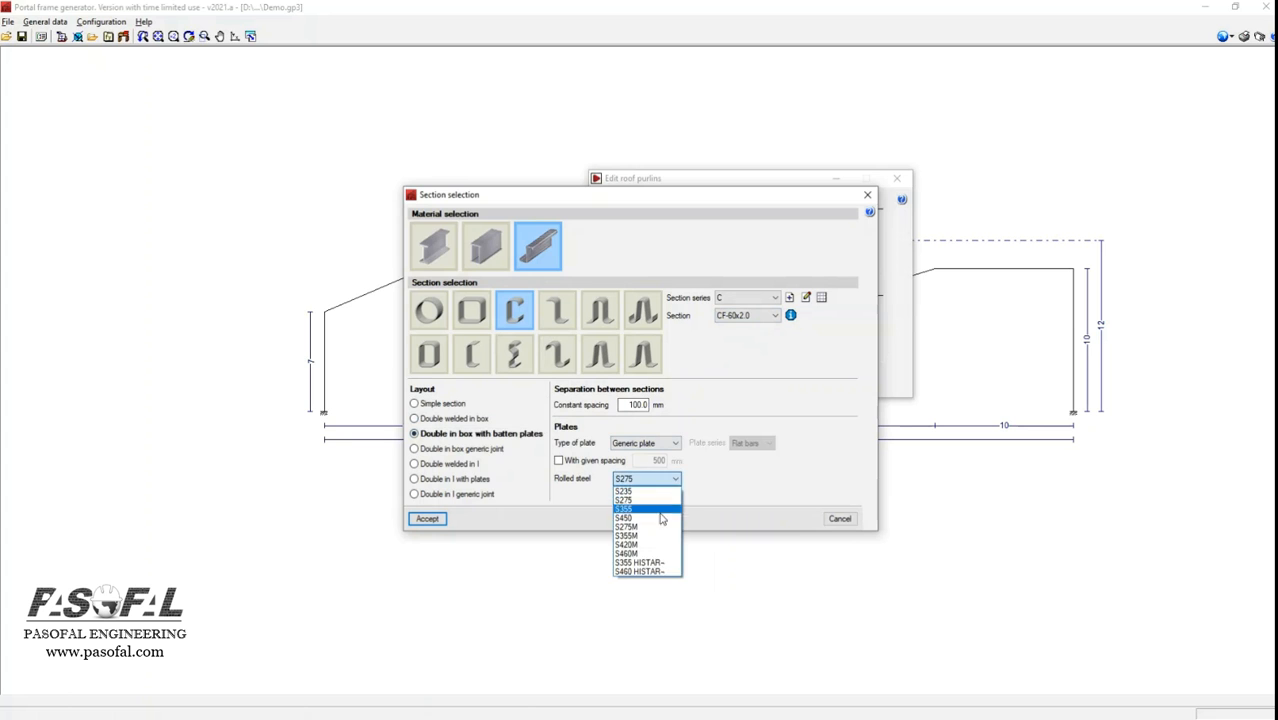
click(676, 443)
click(433, 450)
click(440, 464)
click(445, 479)
click(436, 494)
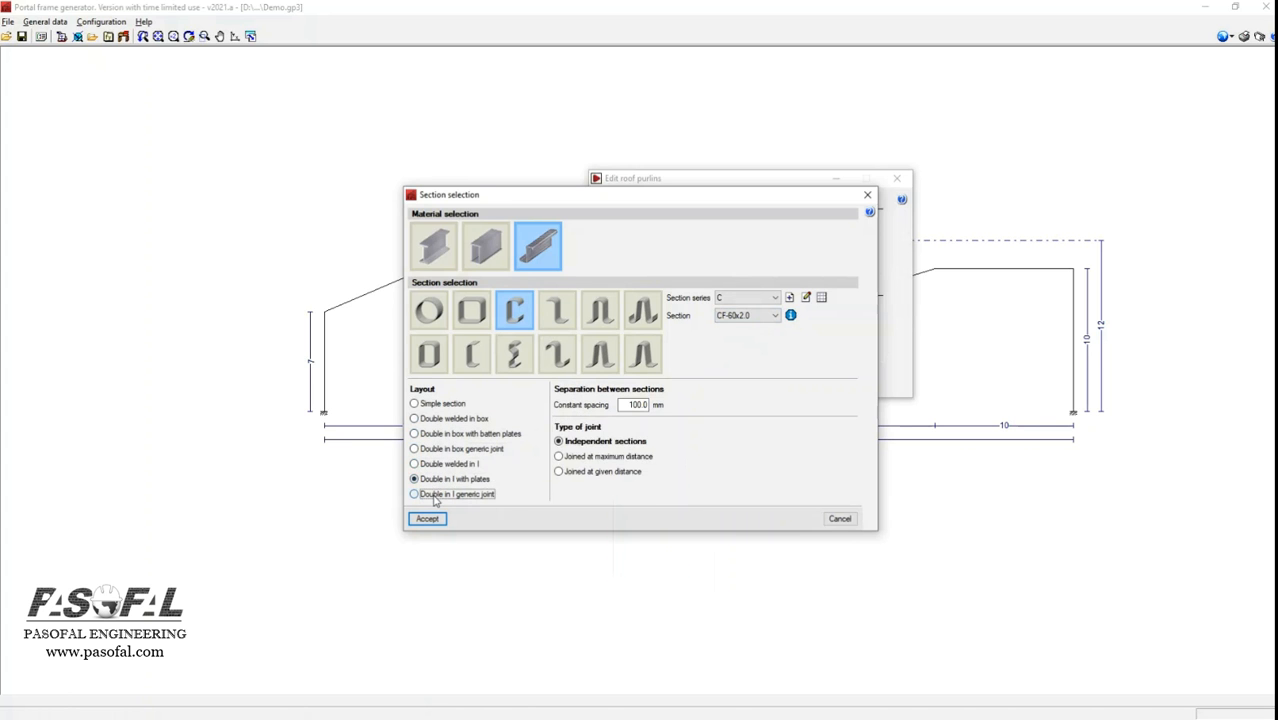
Set the roof purlin layout back to Simple section and apply the section
click(433, 403)
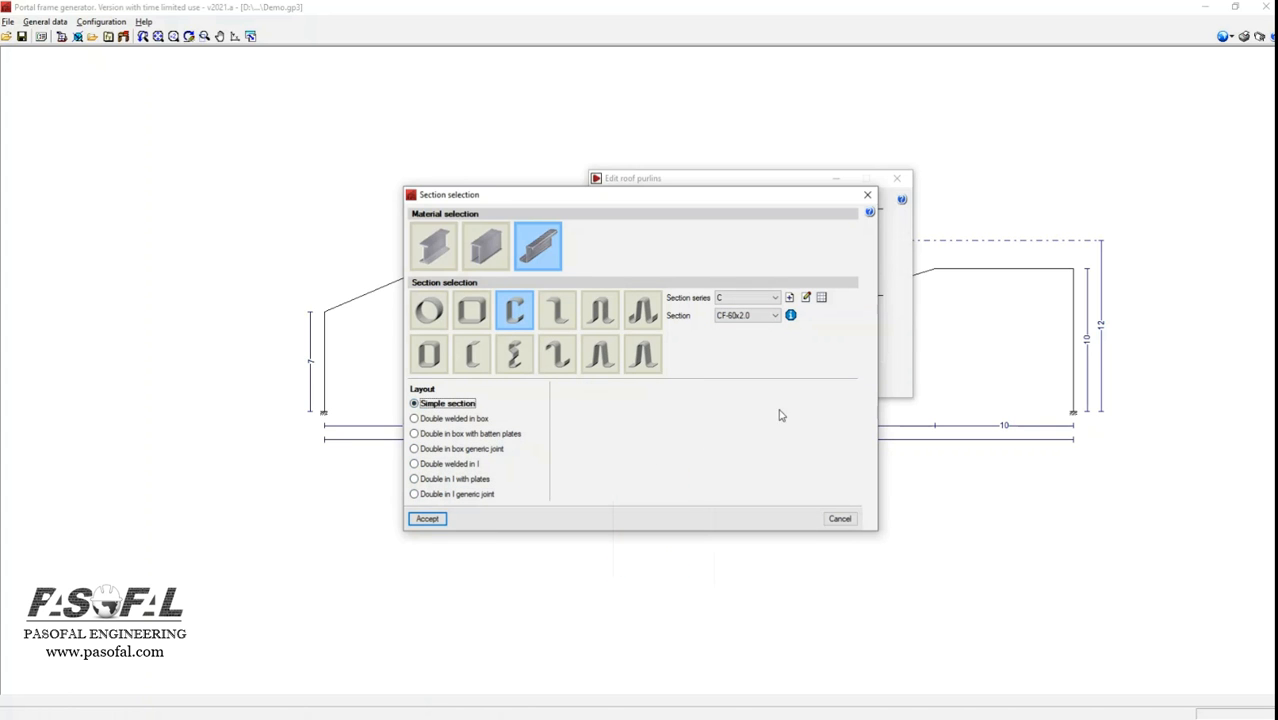
click(439, 519)
Run the section design for the roof purlins and try to adopt CF-180x3.0 from the checked sections
click(842, 315)
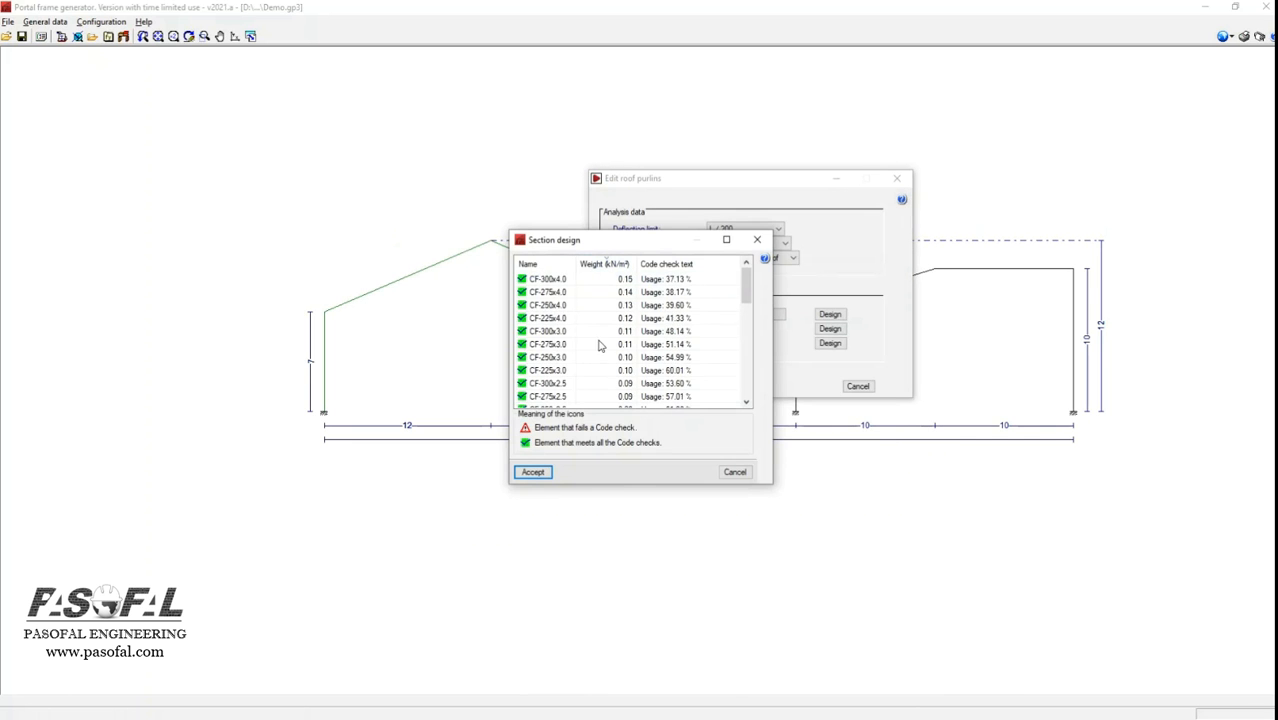
drag(609, 242, 963, 221)
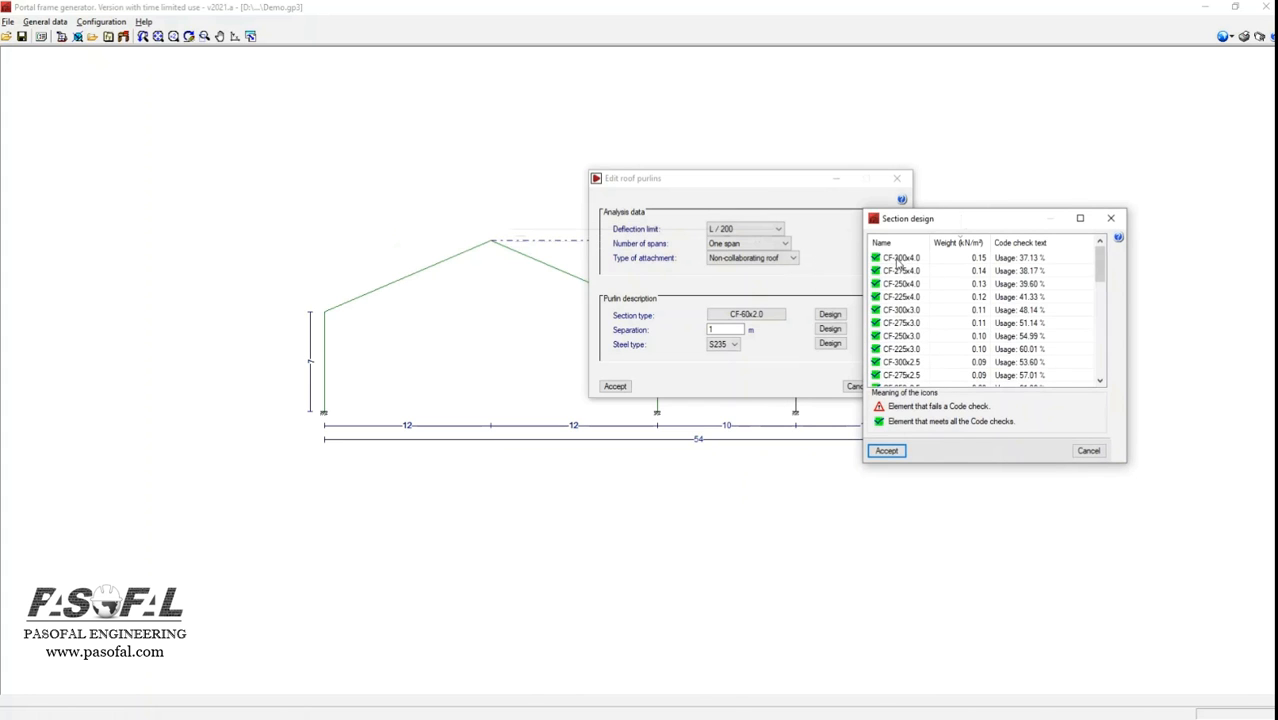
scroll(905, 330, down, 3)
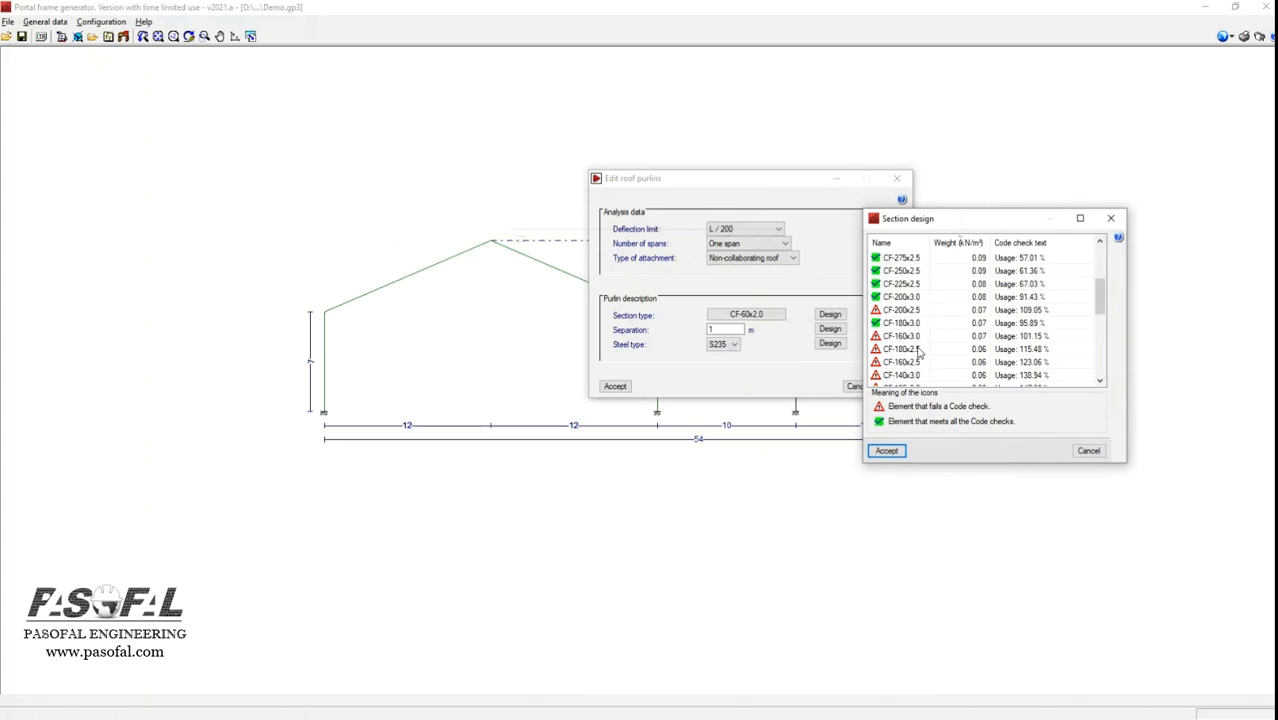
scroll(903, 357, down, 4)
scroll(1043, 379, up, 5)
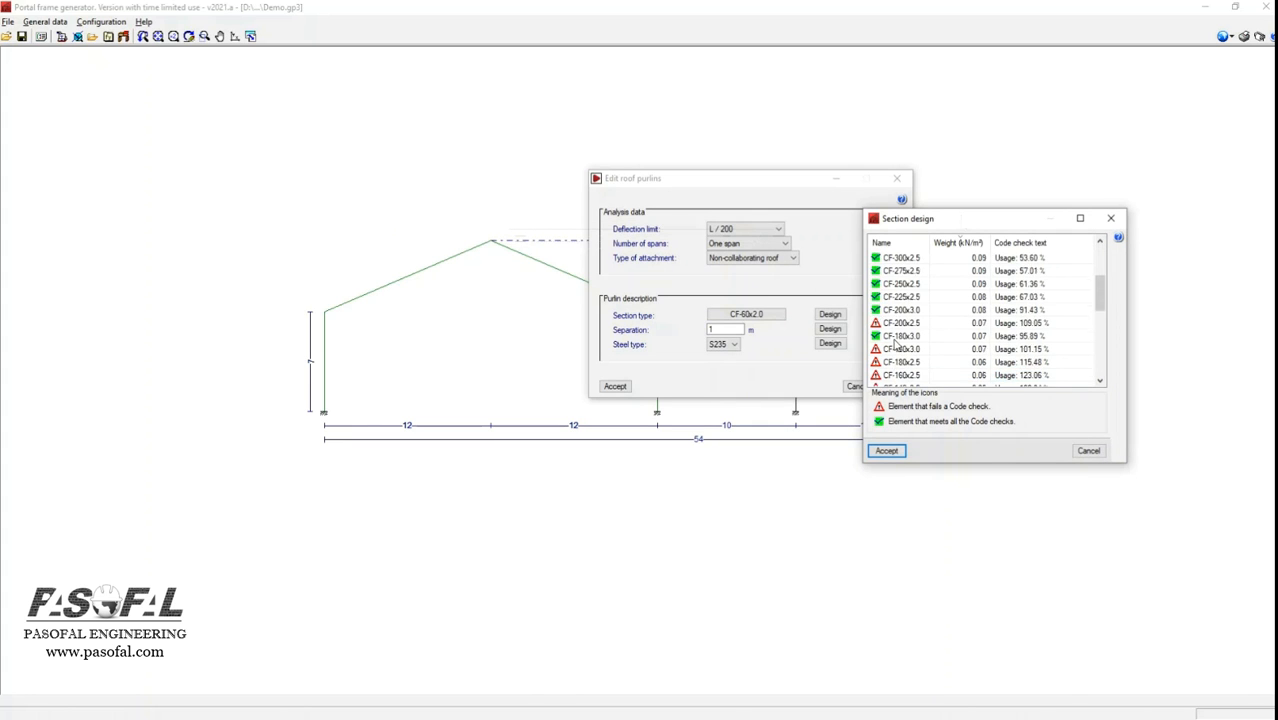
scroll(980, 330, down, 1)
click(900, 323)
click(889, 452)
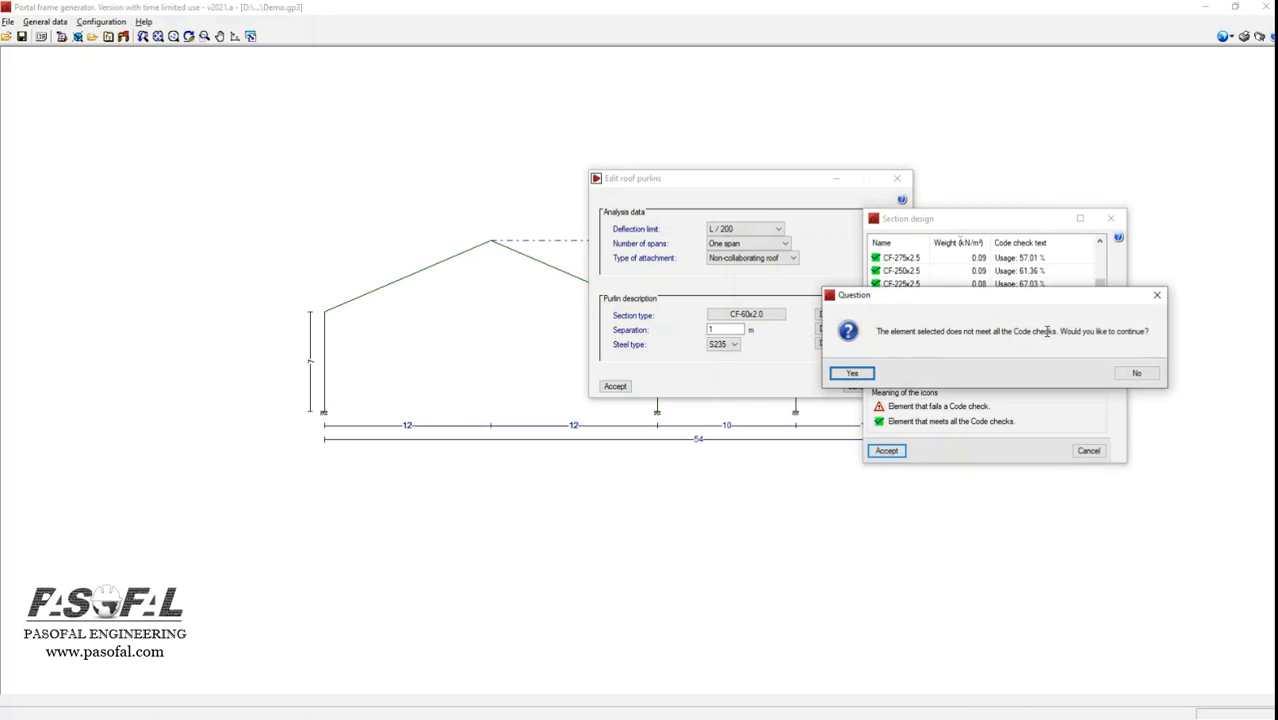
click(851, 374)
Set the roof purlin steel type to S355 and submit the purlin data for checking
click(731, 345)
click(724, 377)
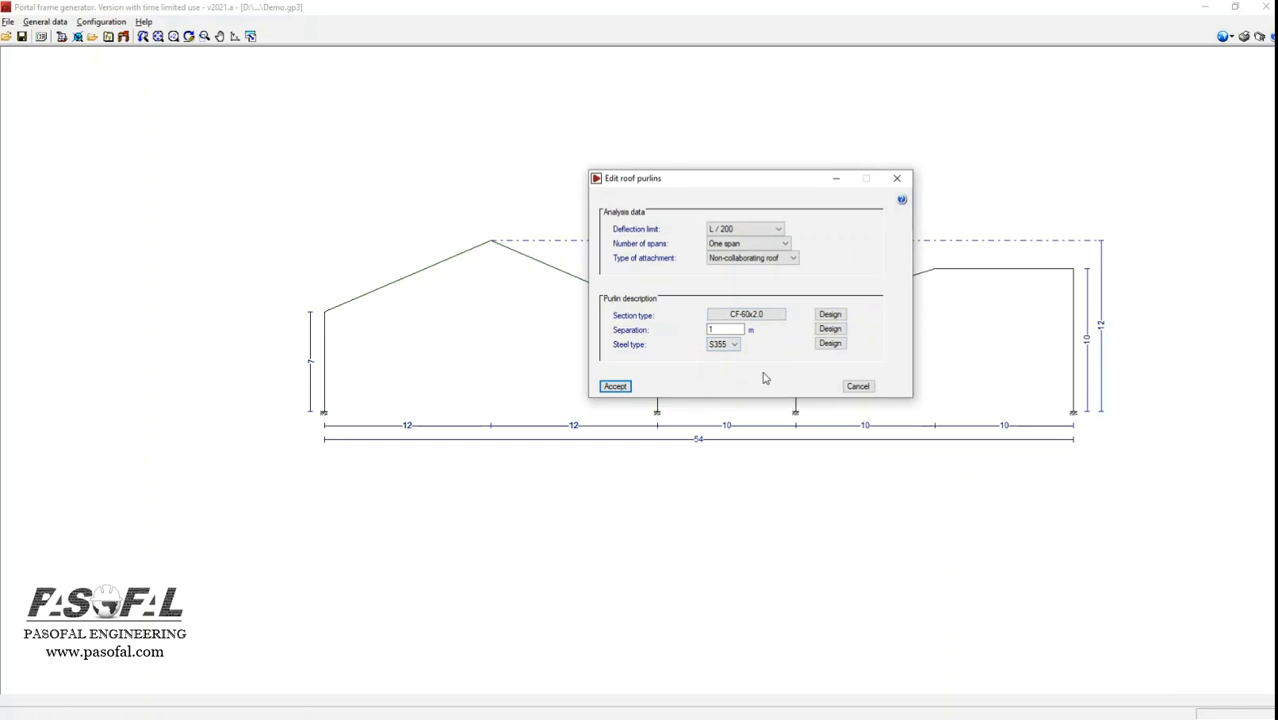
click(615, 386)
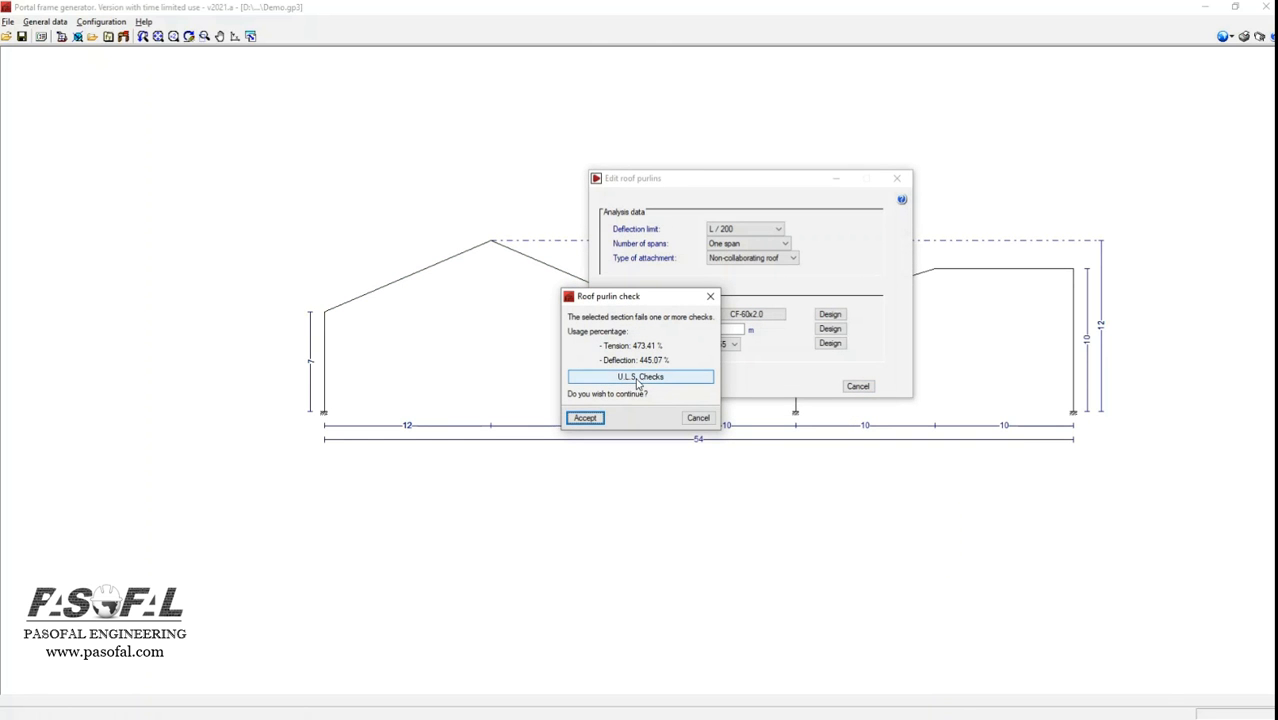
Open the roof purlin's U.L.S. checks report and examine its resistance checks page by page through to the deflection check
click(639, 380)
scroll(540, 240, down, 3)
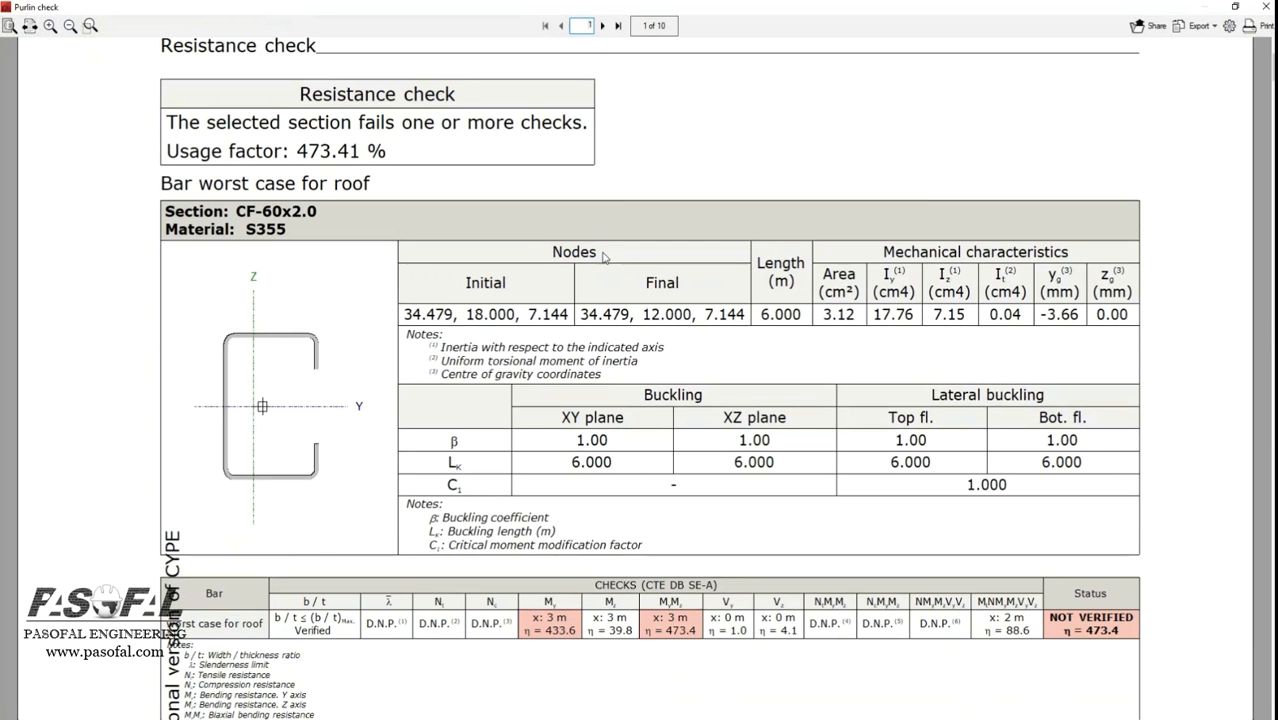
ctrl+scroll(603, 256, down, 2)
scroll(563, 279, down, 10)
scroll(563, 279, down, 2)
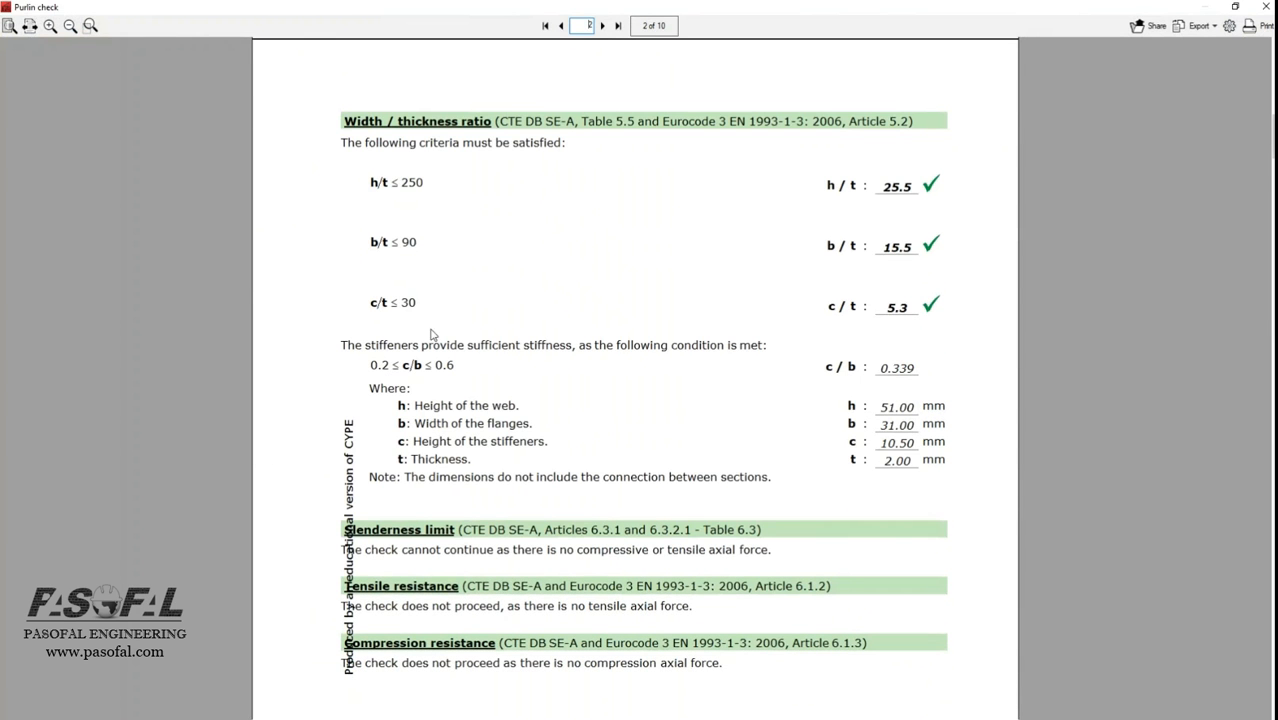
scroll(422, 340, down, 8)
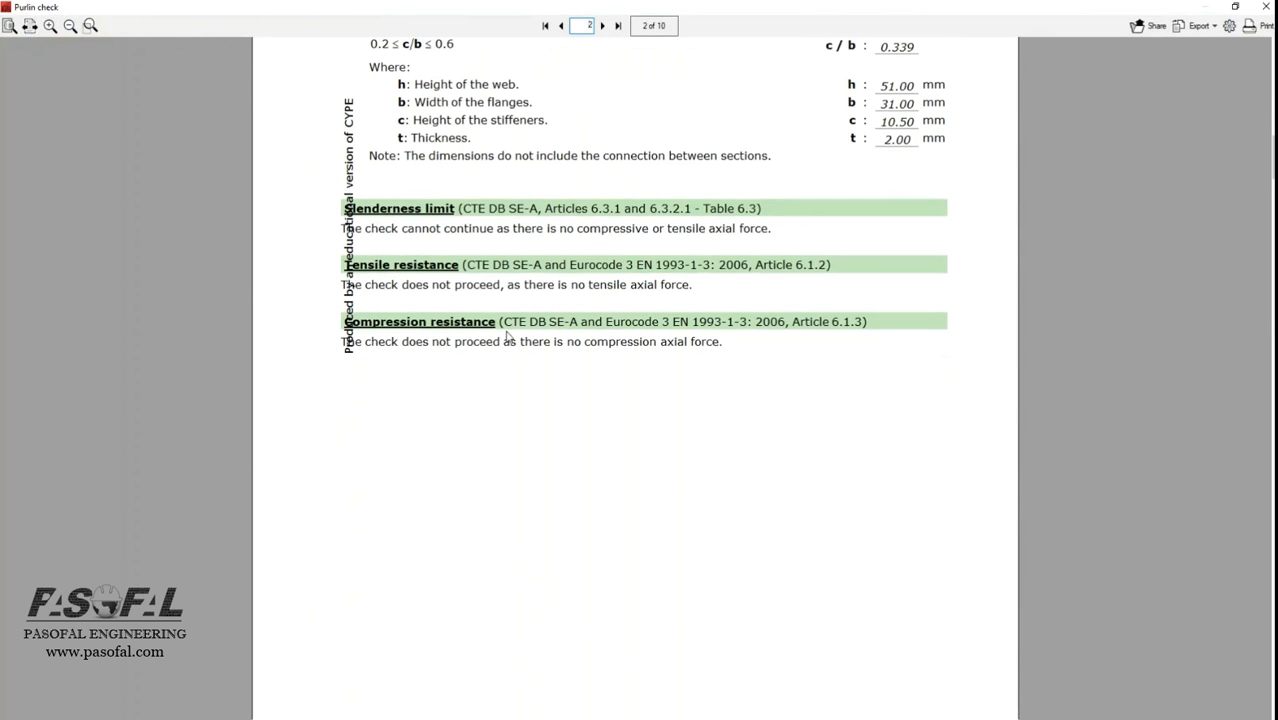
scroll(830, 300, down, 15)
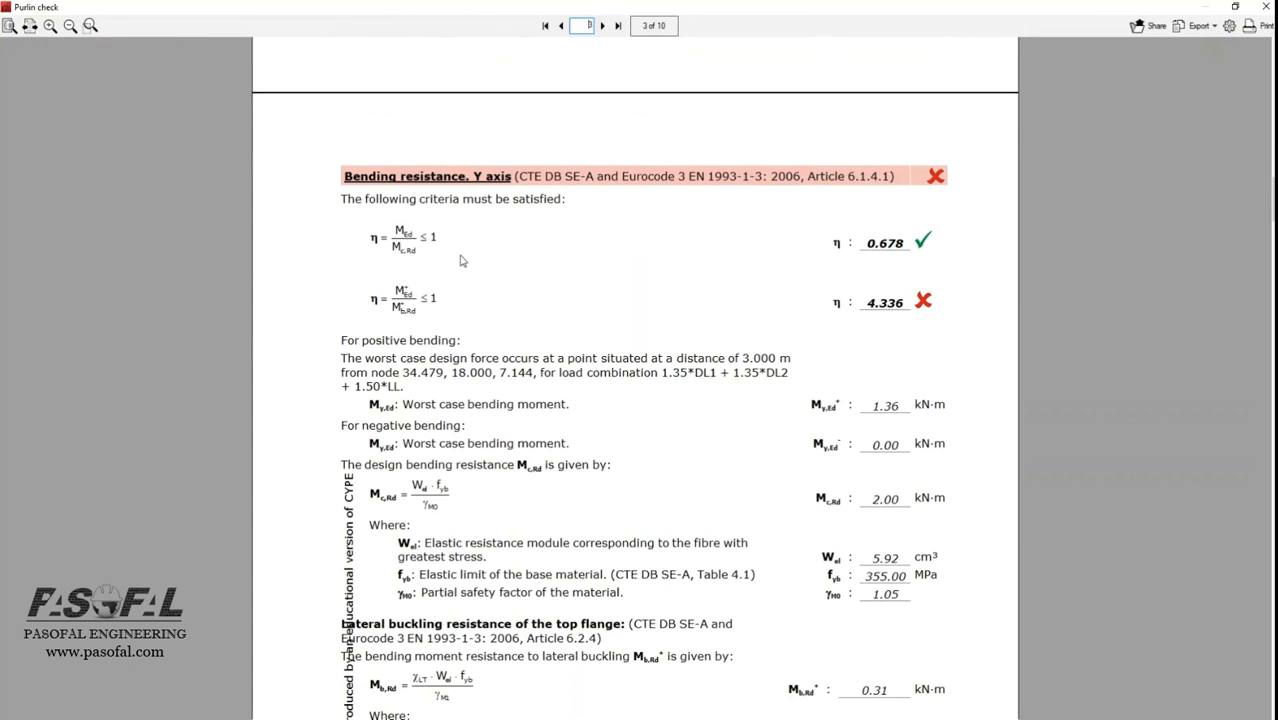
scroll(512, 308, down, 11)
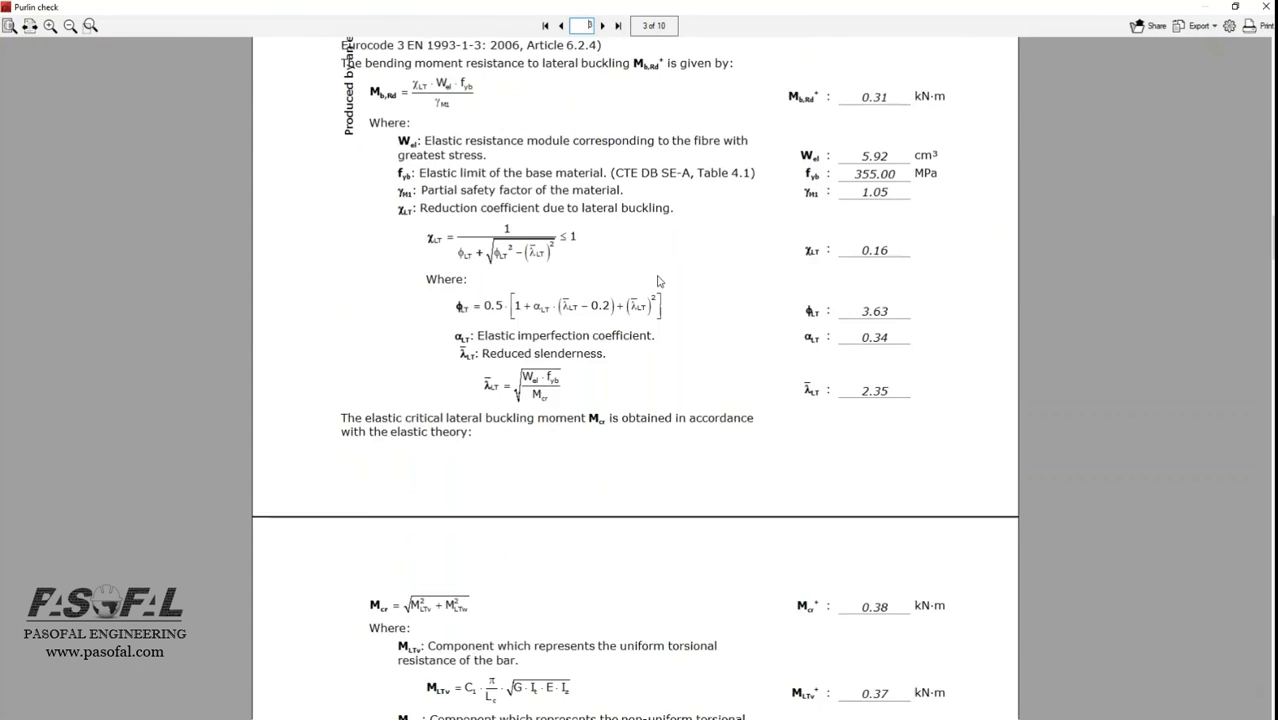
scroll(602, 340, down, 20)
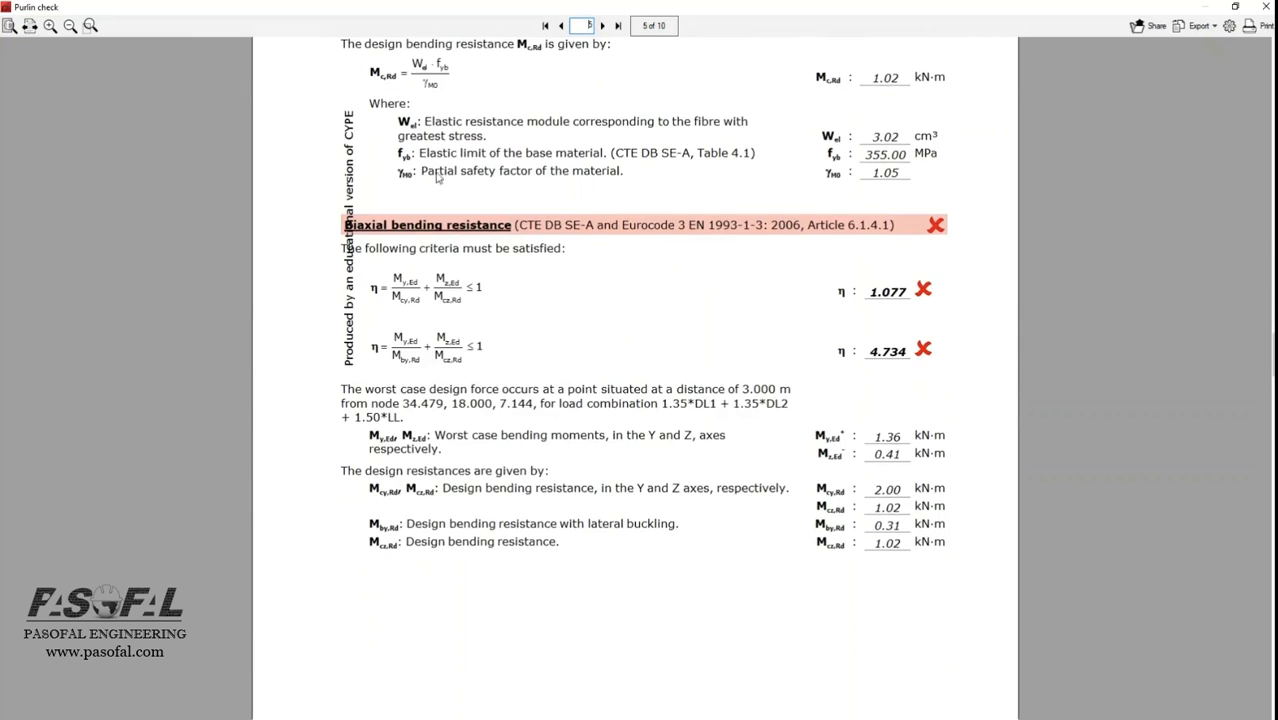
scroll(629, 303, down, 19)
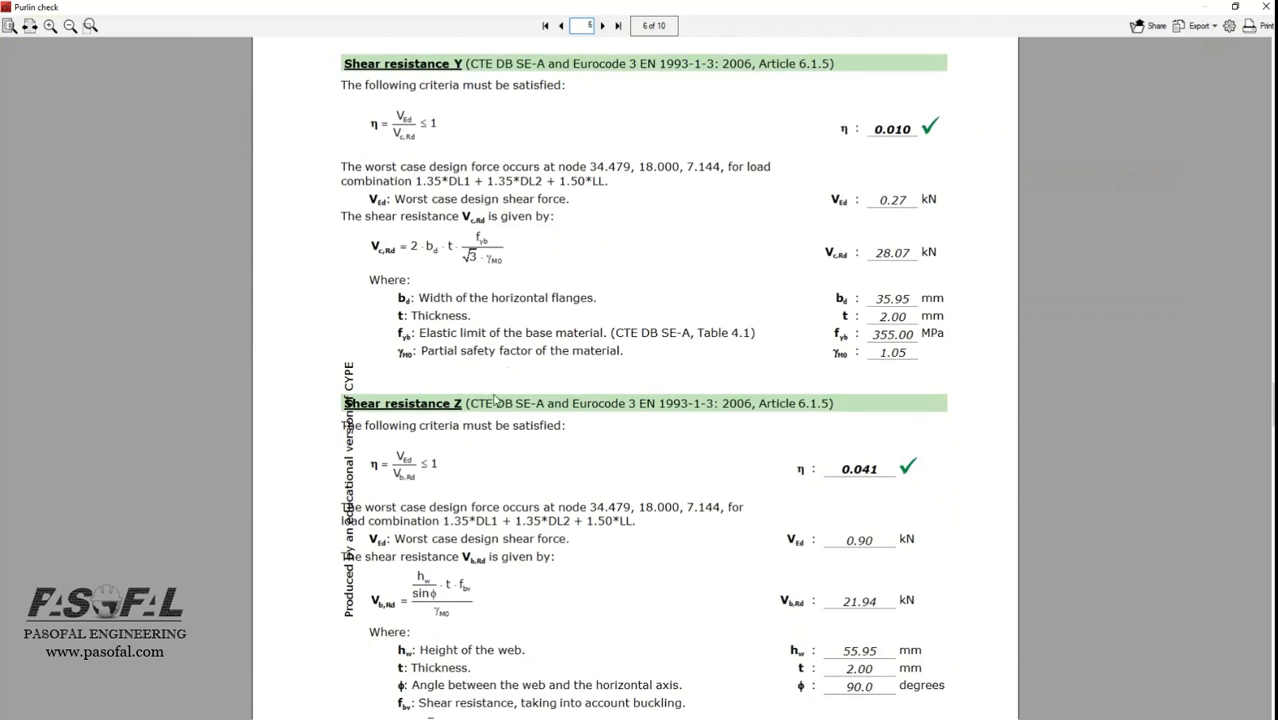
scroll(633, 339, down, 20)
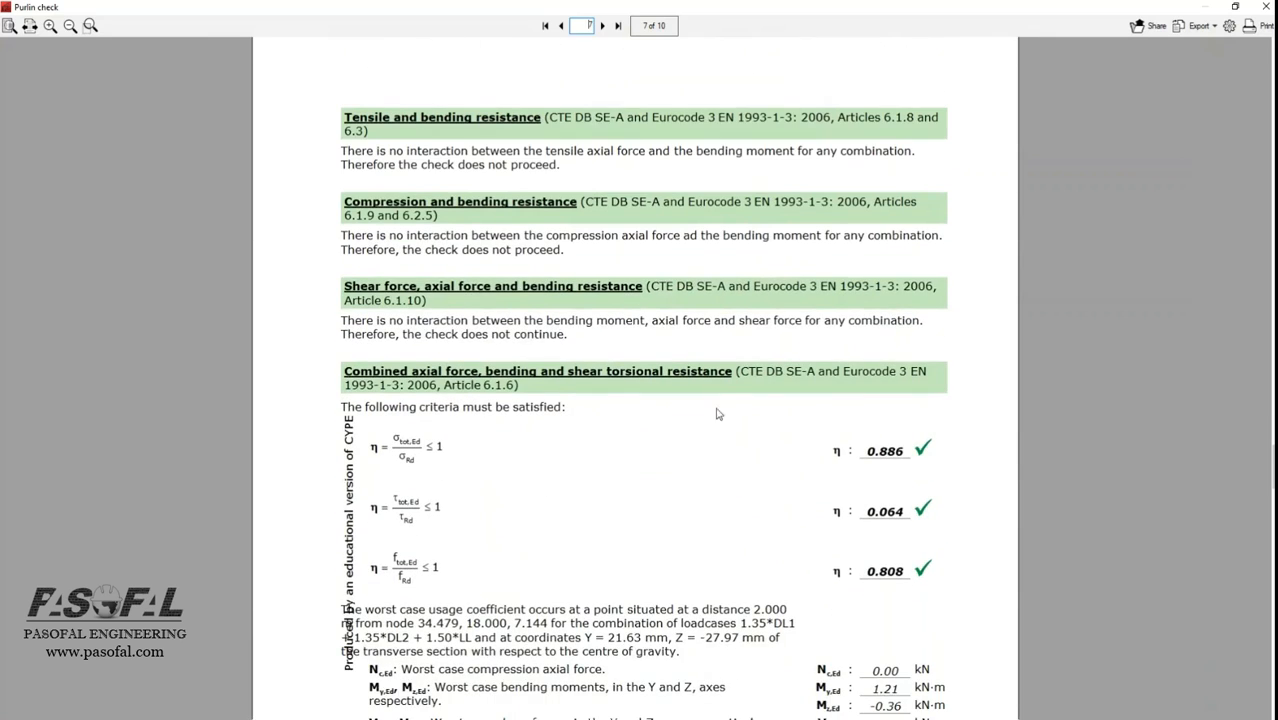
scroll(600, 400, down, 20)
scroll(587, 378, down, 15)
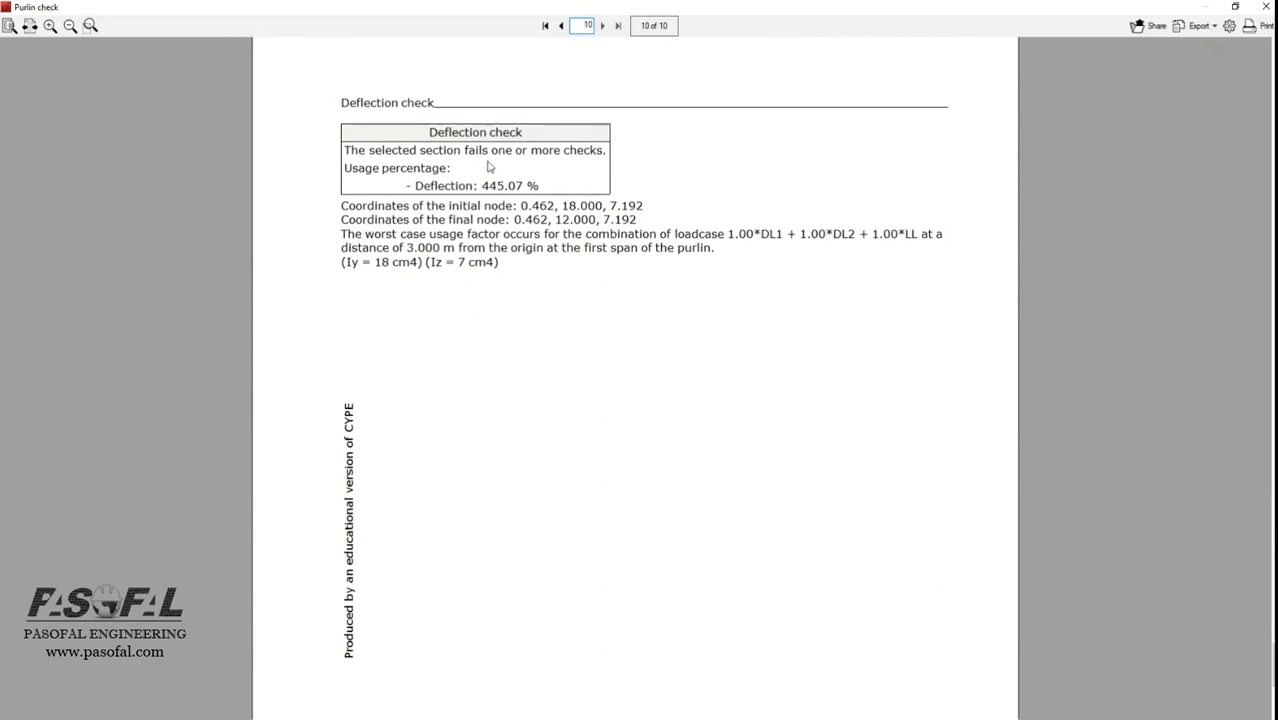
Review the deflection check and the available export formats, and close the purlin check report
scroll(596, 333, down, 8)
scroll(596, 333, up, 9)
click(1197, 25)
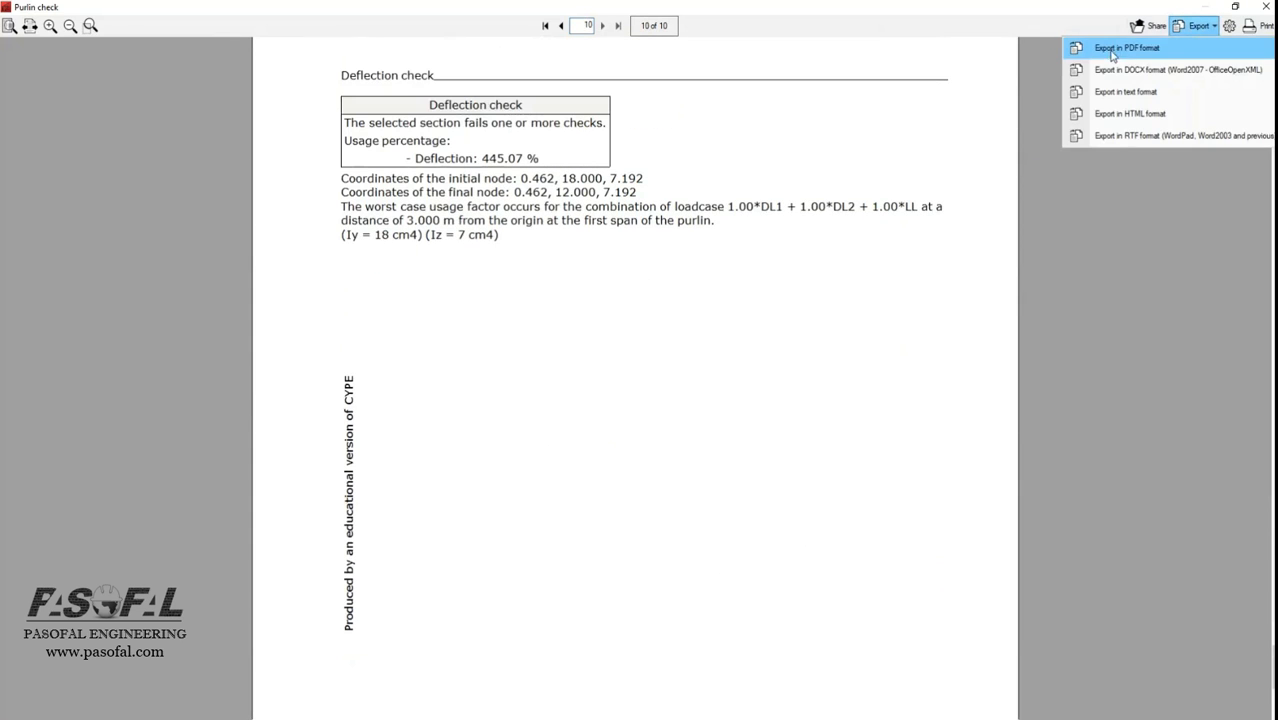
click(1263, 10)
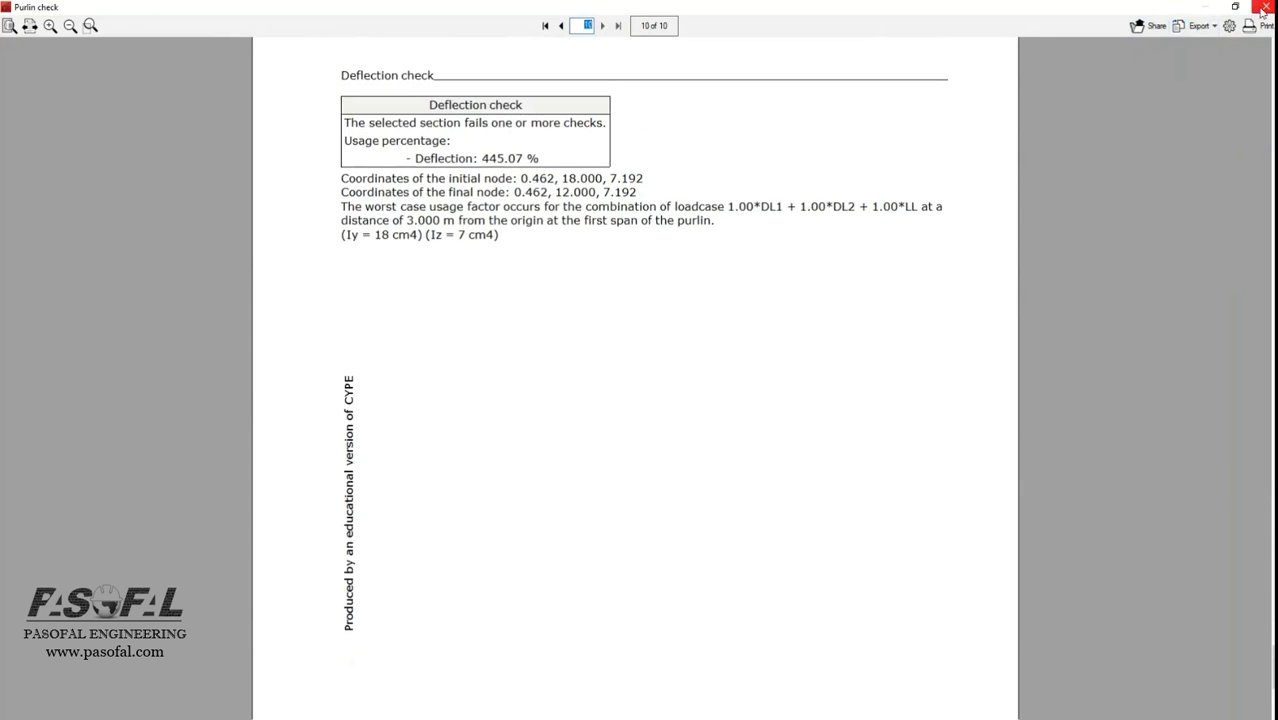
click(1263, 10)
Accept the roof purlin definition and inspect the purlins placed along the roof slopes
click(585, 416)
scroll(265, 320, up, 5)
scroll(232, 377, up, 2)
scroll(449, 356, down, 4)
scroll(921, 200, up, 5)
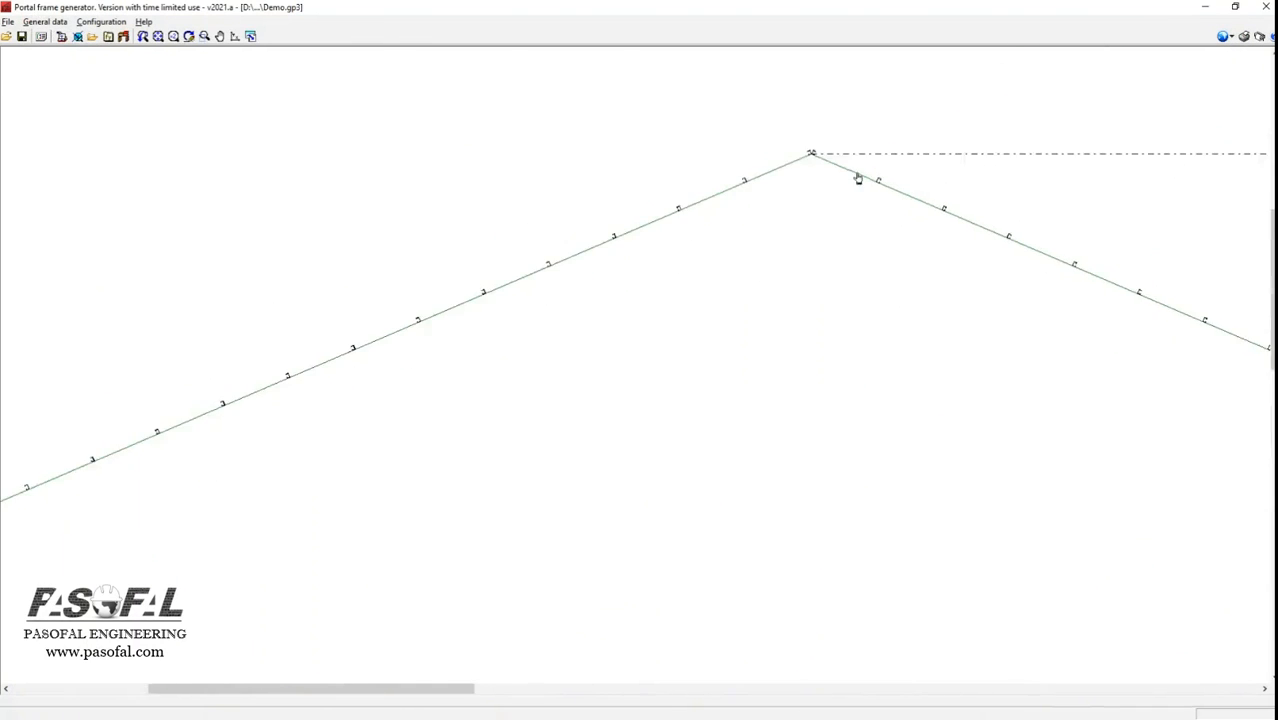
scroll(790, 141, down, 3)
Edit the lateral purlins, setting the deflection limit to L / 200 and the number of spans to One span
click(45, 21)
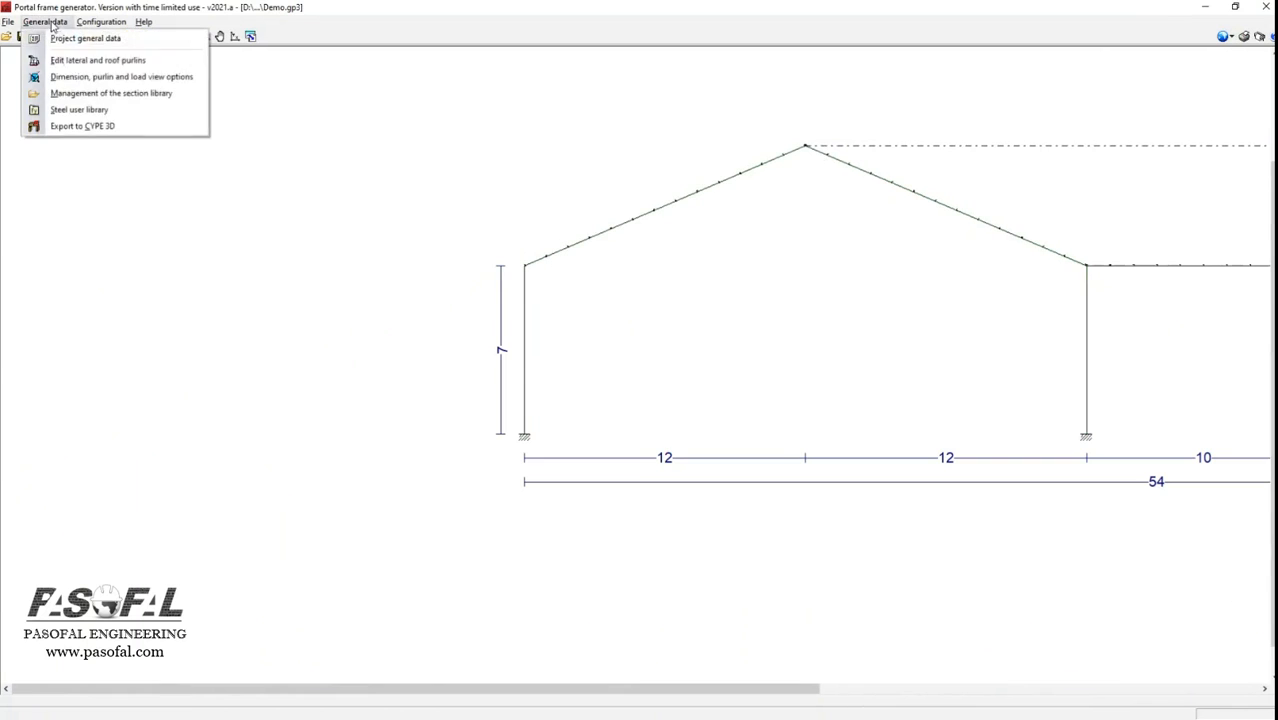
click(100, 57)
click(640, 361)
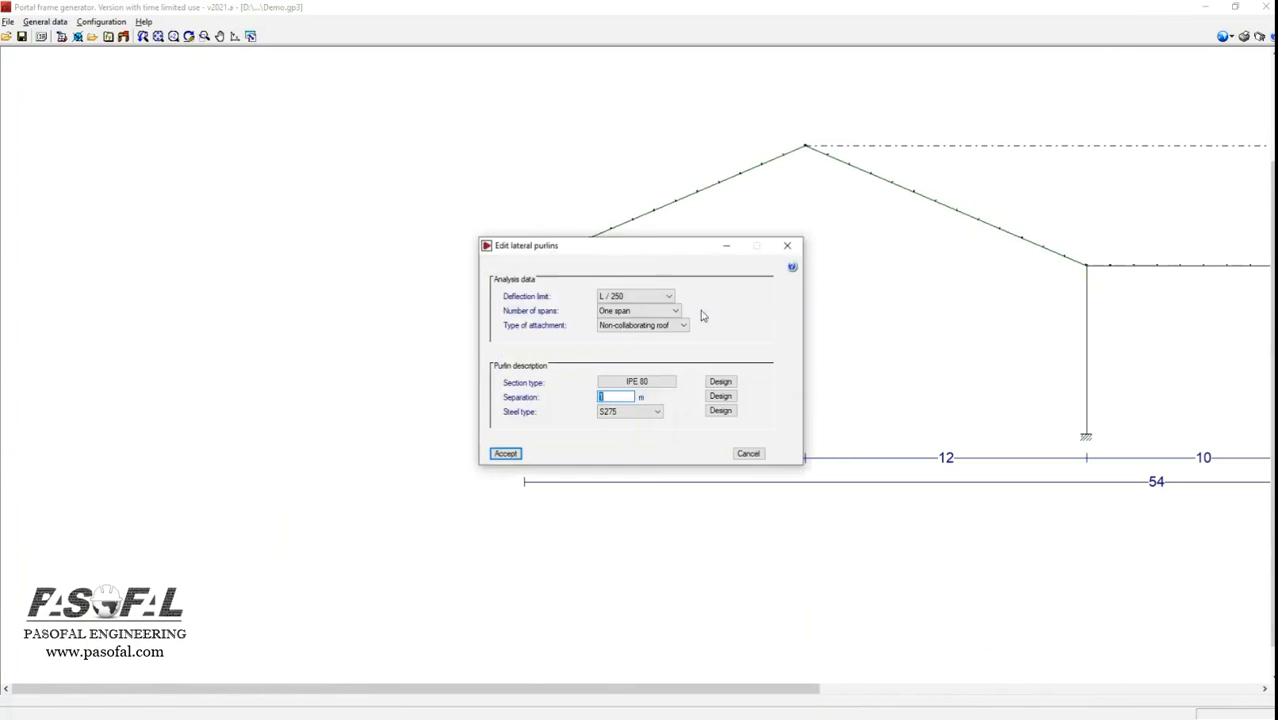
click(314, 217)
click(303, 249)
click(318, 231)
click(303, 250)
Assign the rolled channel section UPE 80 as a simple section to the lateral purlins
click(338, 308)
click(466, 312)
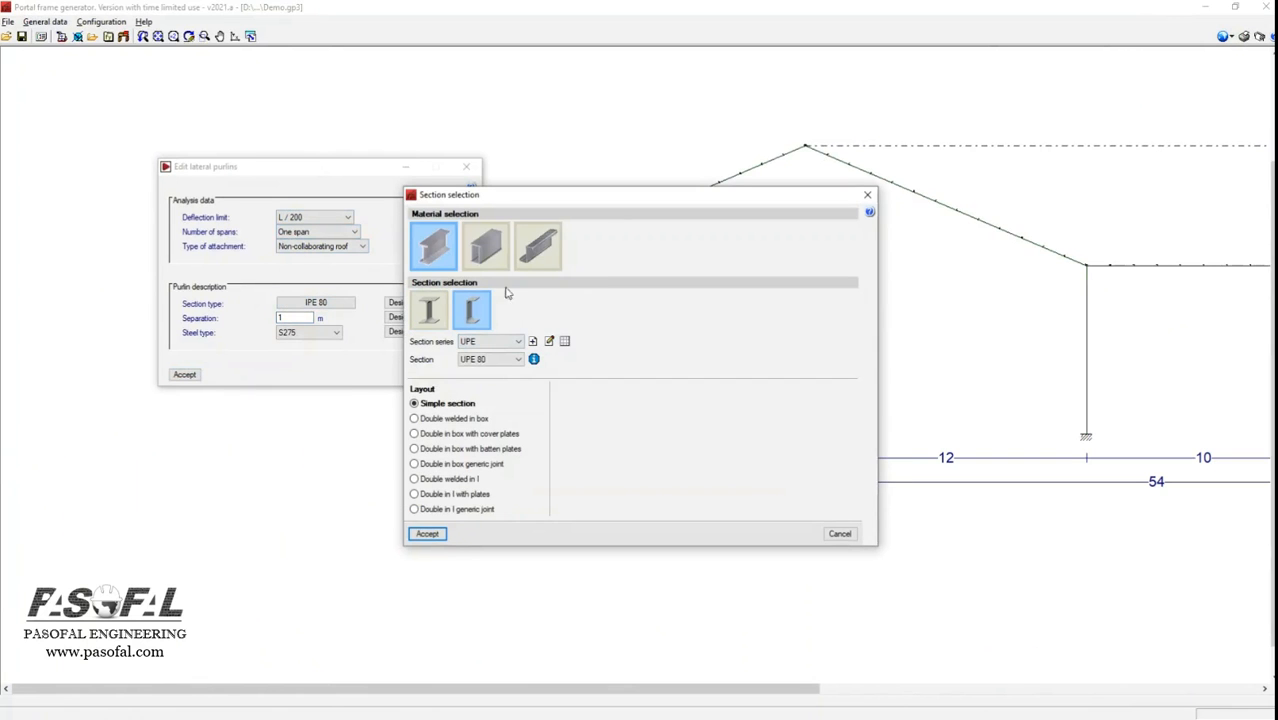
click(517, 359)
click(490, 367)
click(428, 534)
Set the lateral purlin steel to S355, accept the definition, and inspect the purlins along the outer column
click(310, 334)
click(305, 364)
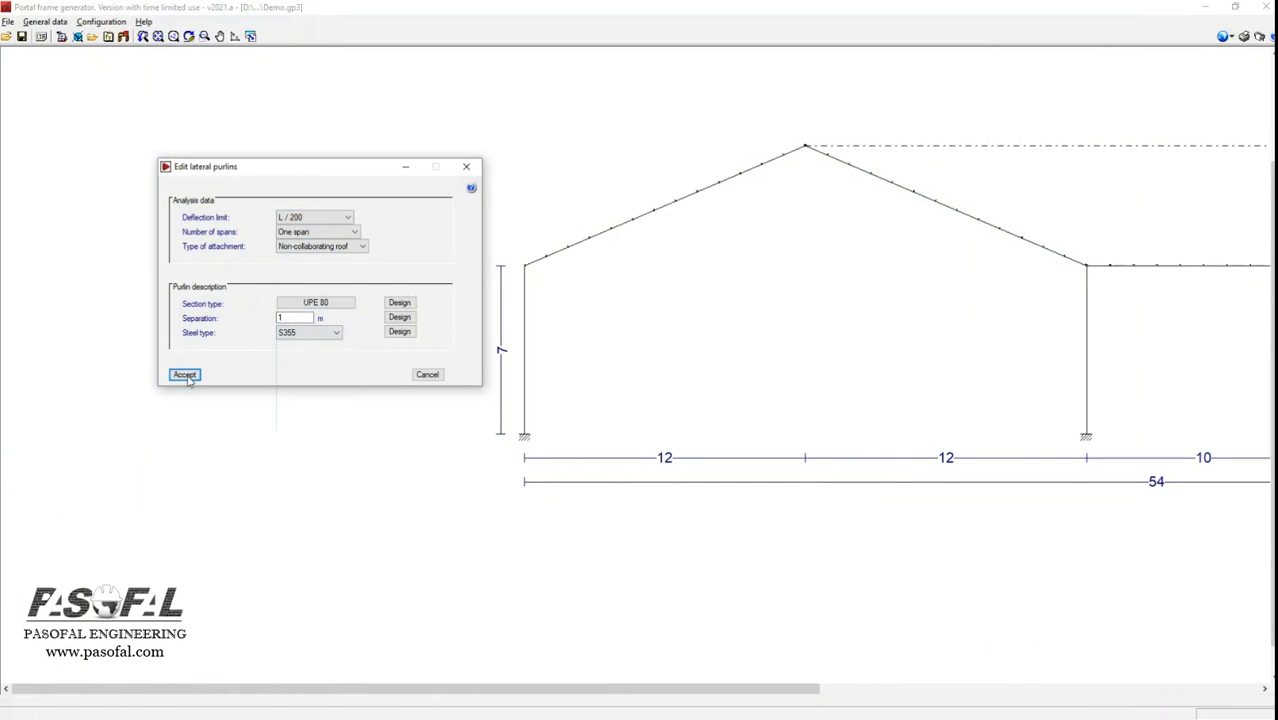
click(184, 374)
click(585, 417)
scroll(528, 437, up, 6)
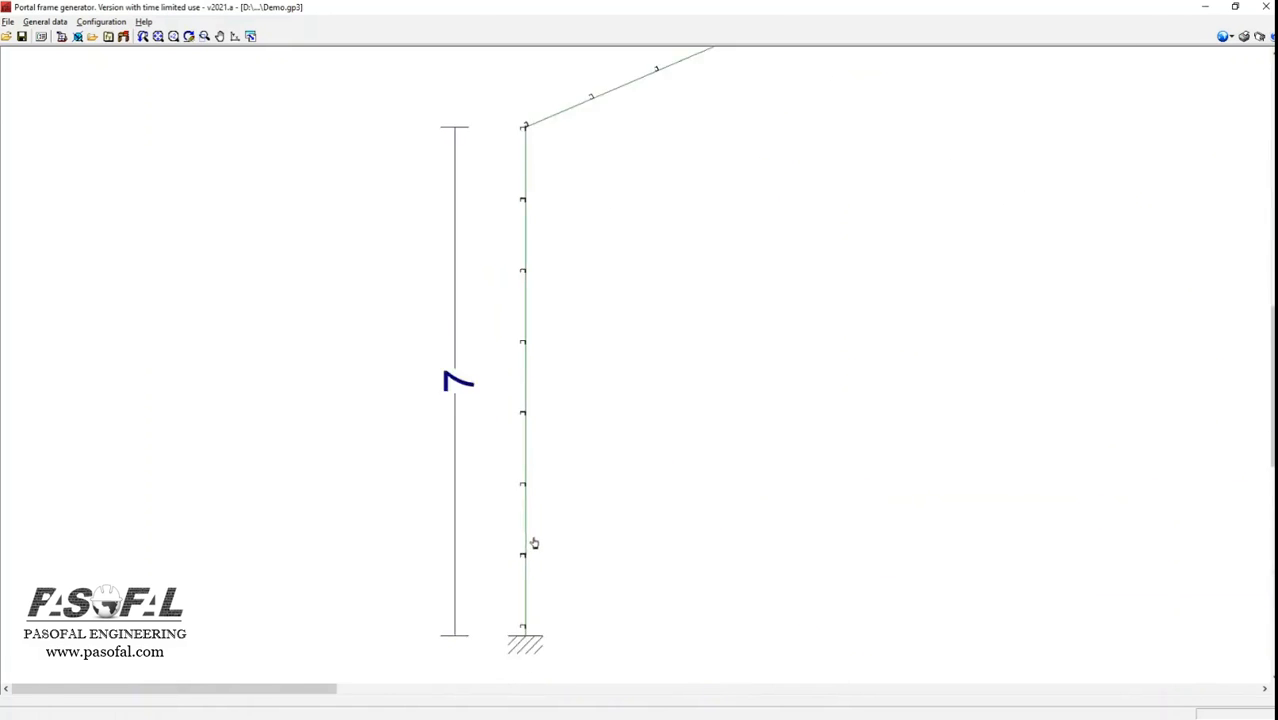
scroll(495, 360, down, 2)
scroll(513, 455, up, 5)
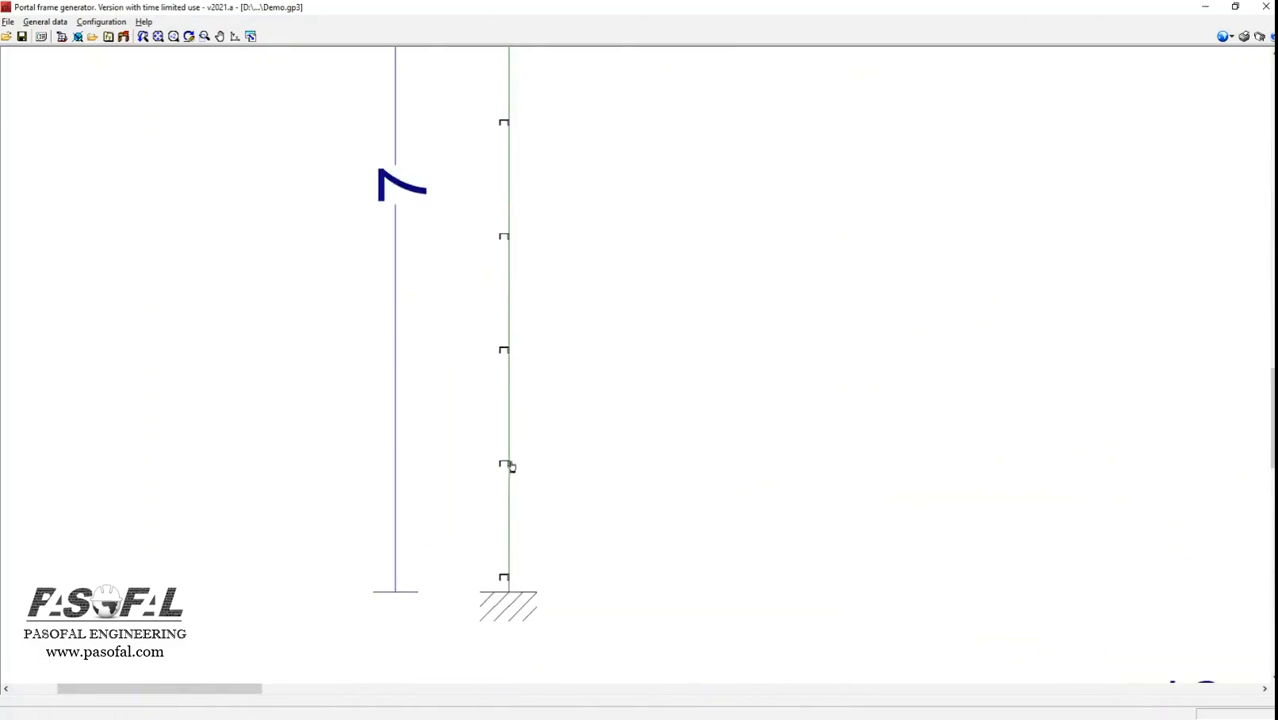
scroll(513, 462, down, 2)
Add a perimeter wall as the left lateral wall of the frame
click(514, 462)
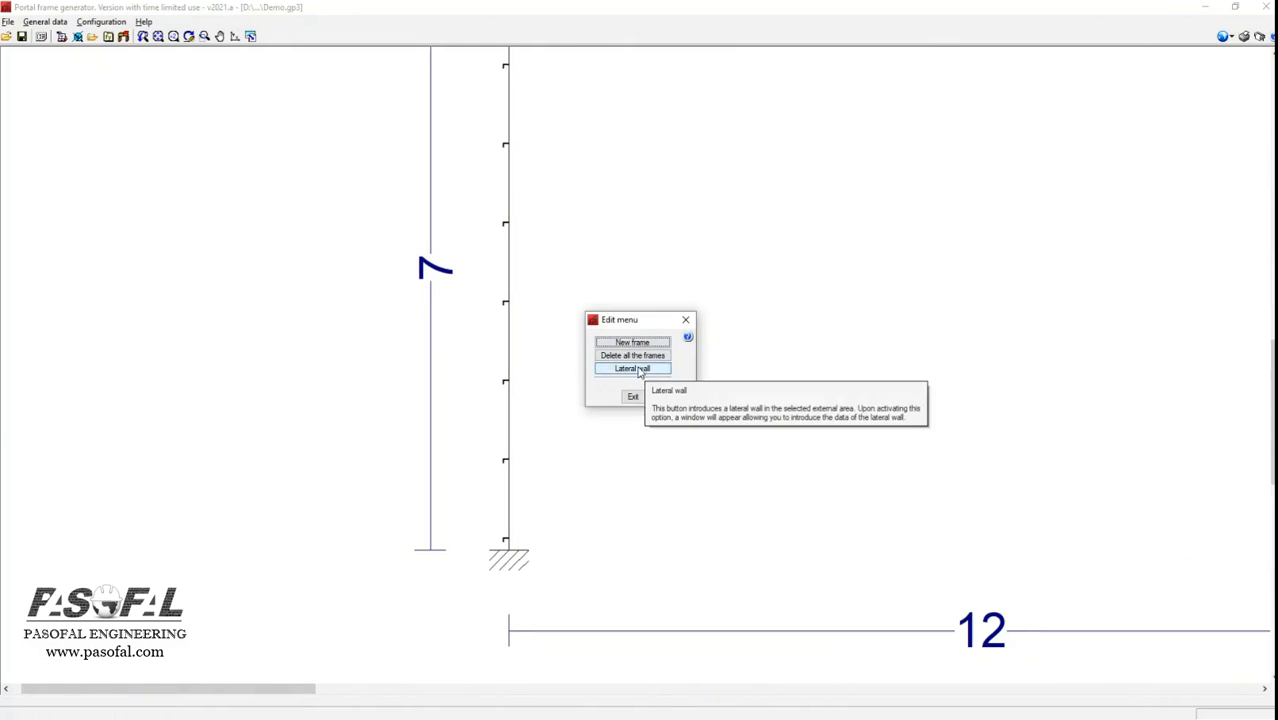
click(606, 368)
click(577, 330)
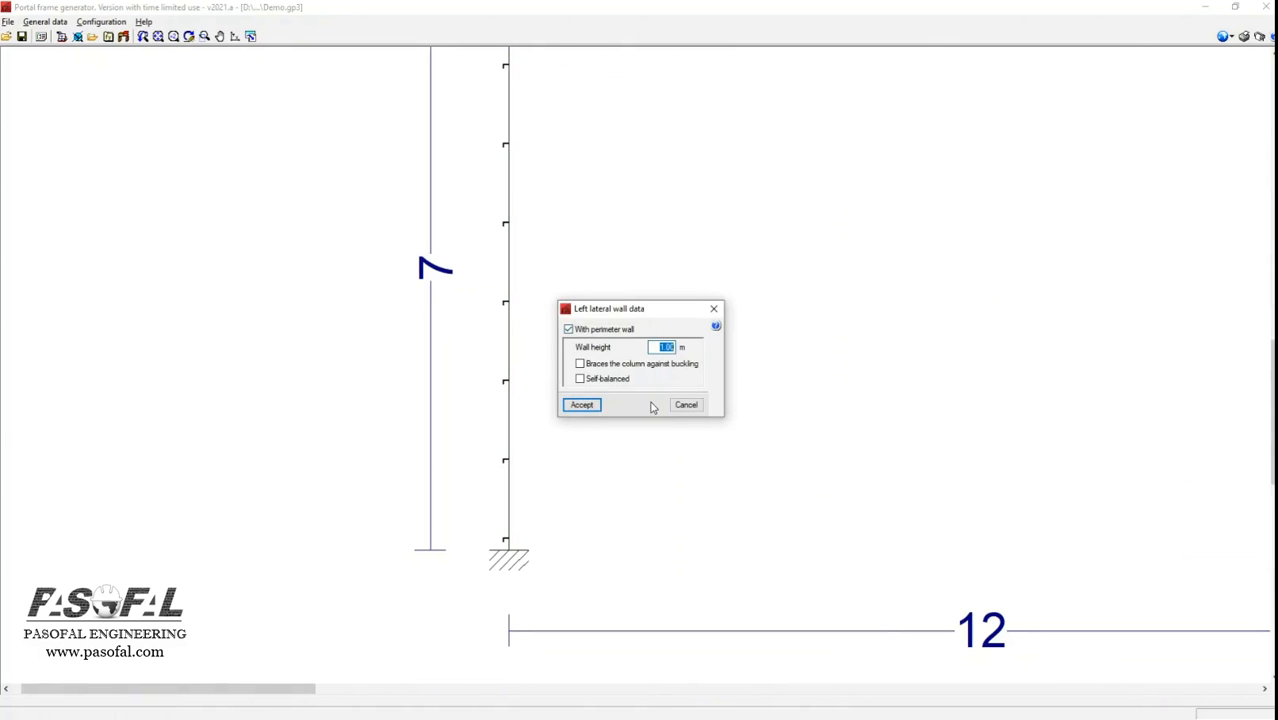
click(581, 404)
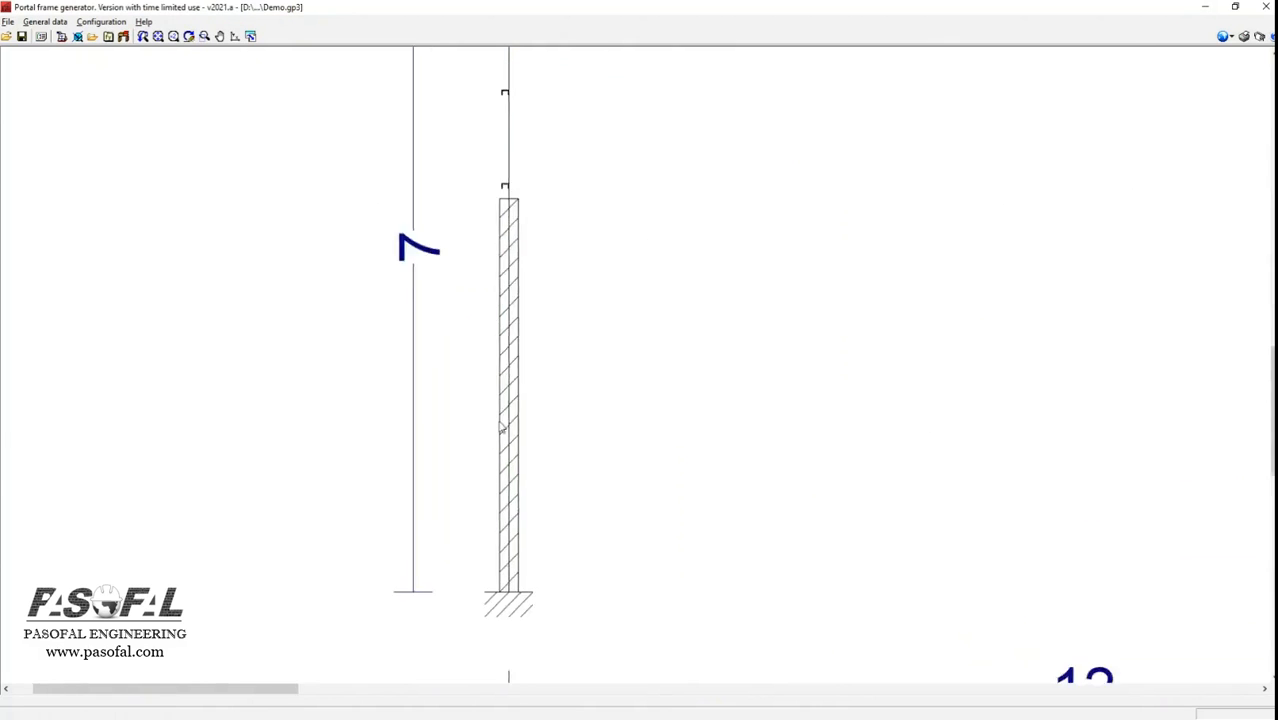
Add a perimeter wall as the right lateral wall along the outer column of the frame
scroll(528, 380, down, 3)
scroll(441, 427, down, 1)
scroll(1021, 450, up, 3)
right_click(893, 385)
scroll(940, 480, up, 5)
right_click(940, 480)
click(687, 326)
right_click(936, 469)
click(625, 368)
key(space)
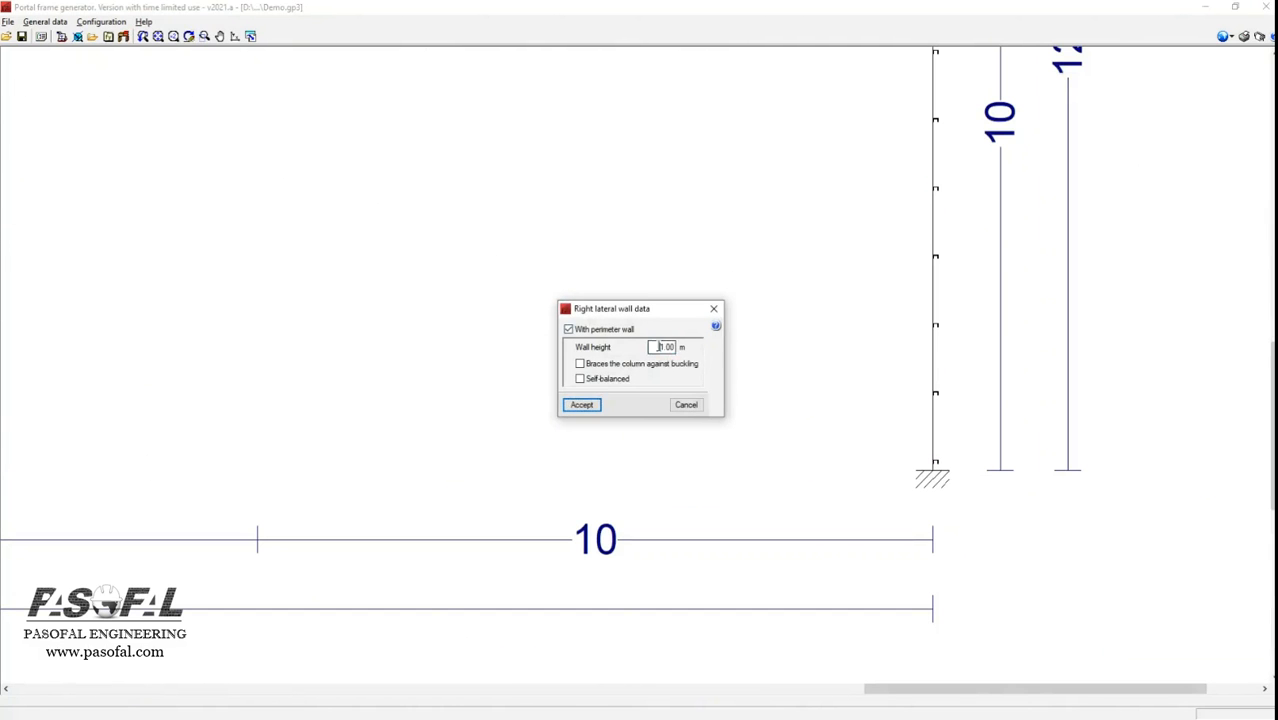
click(581, 404)
scroll(945, 432, down, 8)
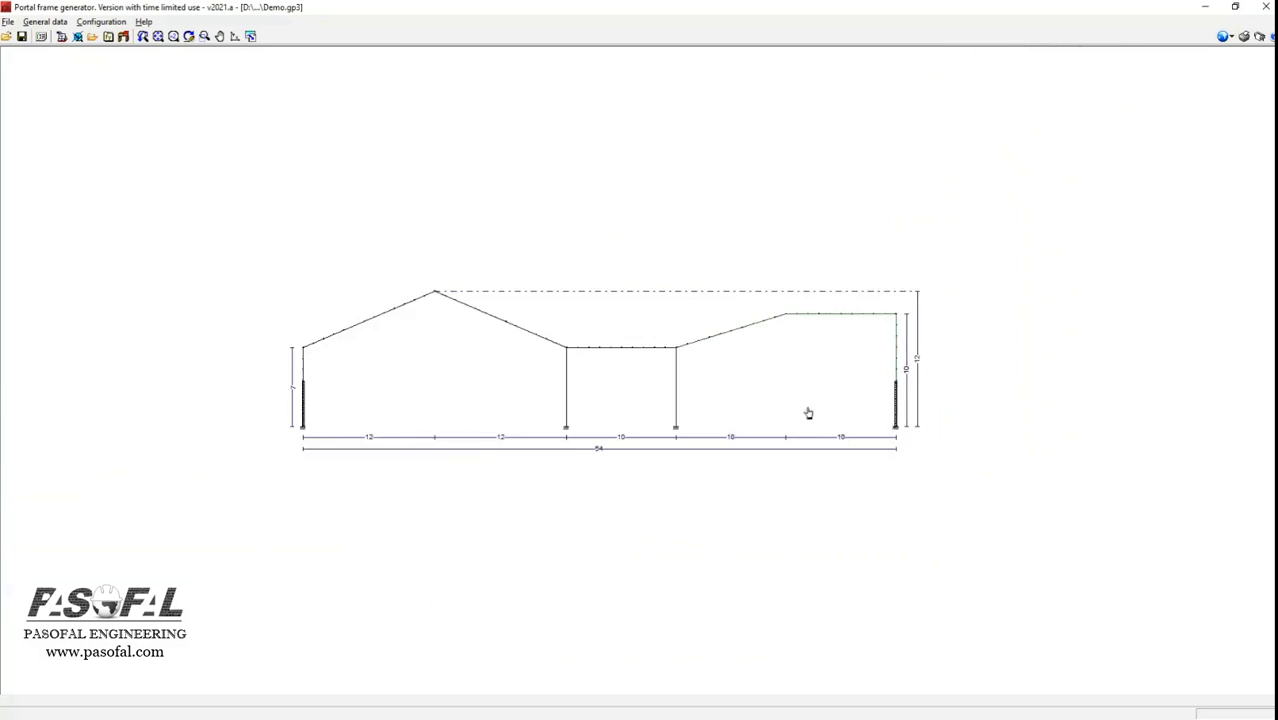
scroll(422, 423, up, 1)
Start the export of the portal frame to CYPE 3D and continue past the roof purlin check
click(46, 22)
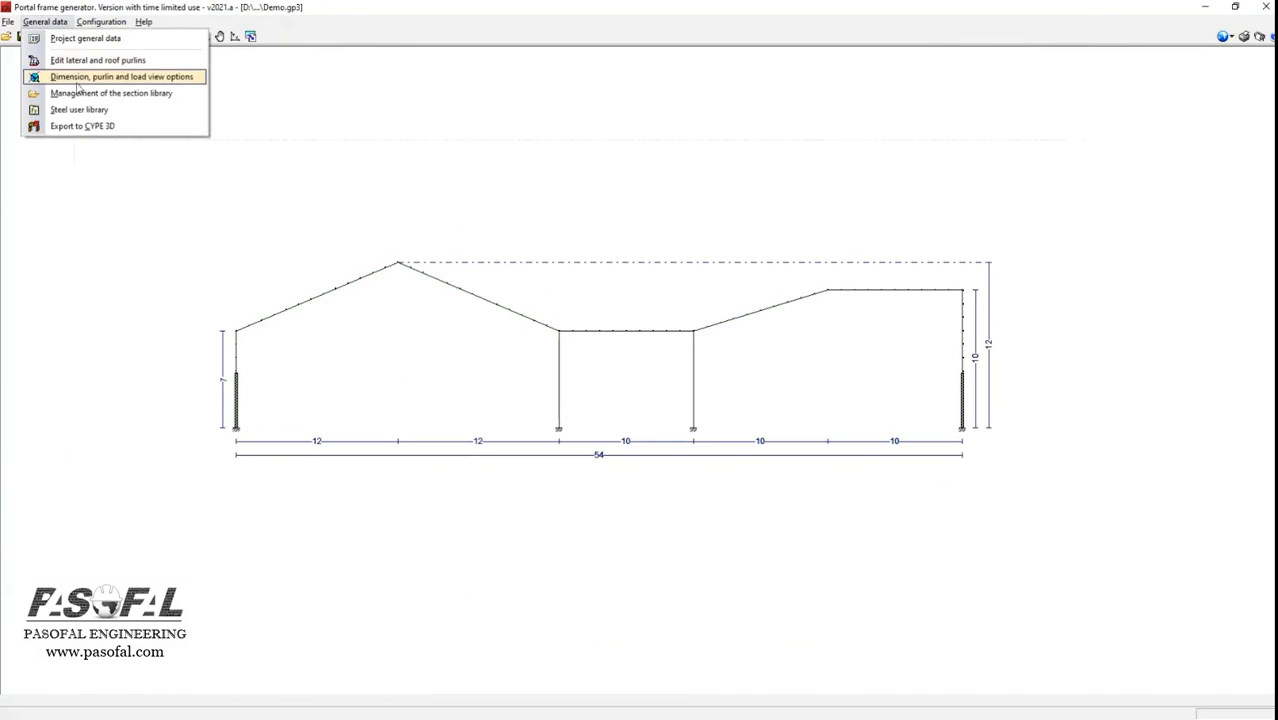
click(90, 126)
click(686, 326)
click(46, 22)
click(72, 130)
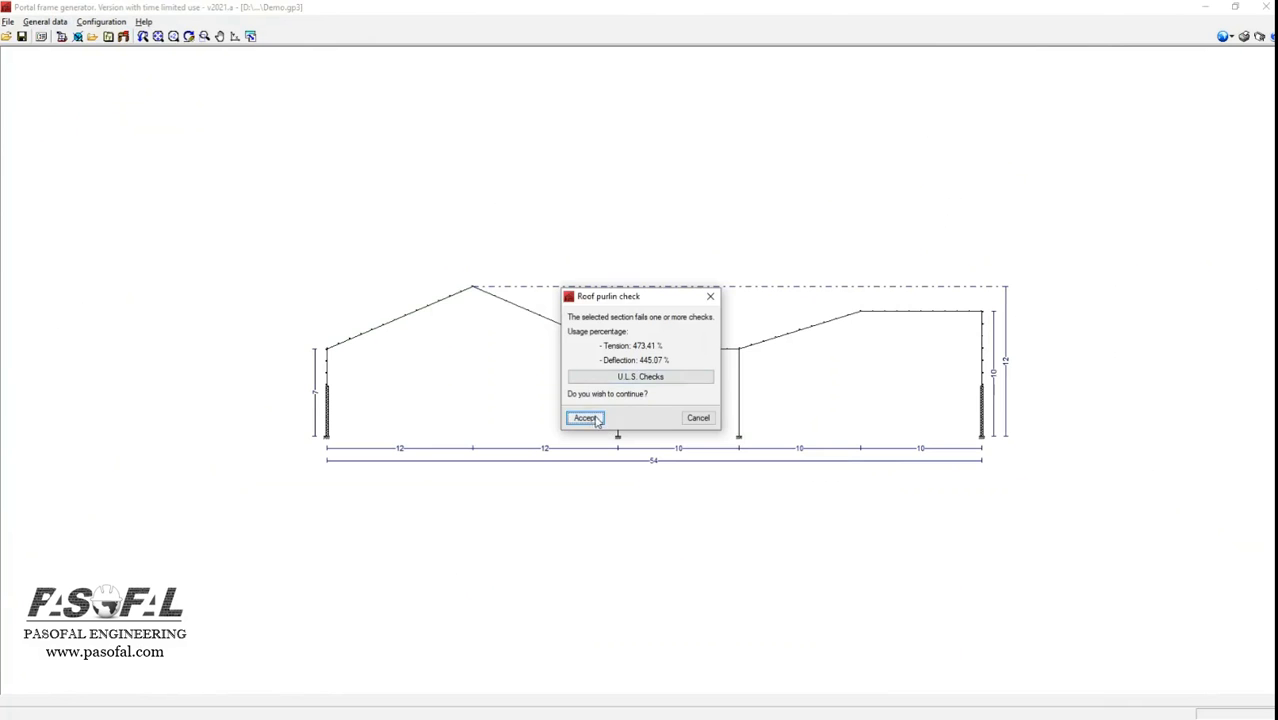
click(588, 418)
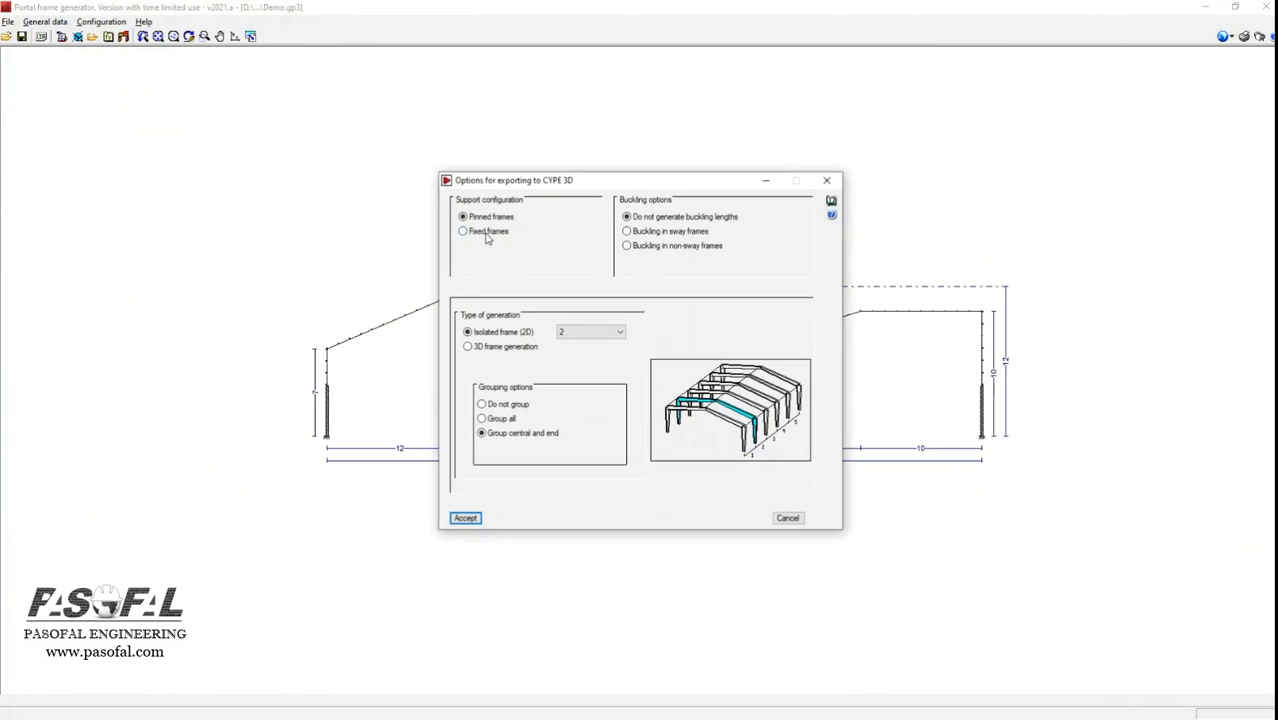
Export the structure using 3D frame generation with pinned frames, buckling in sway frames, and central and end frames grouped
click(468, 347)
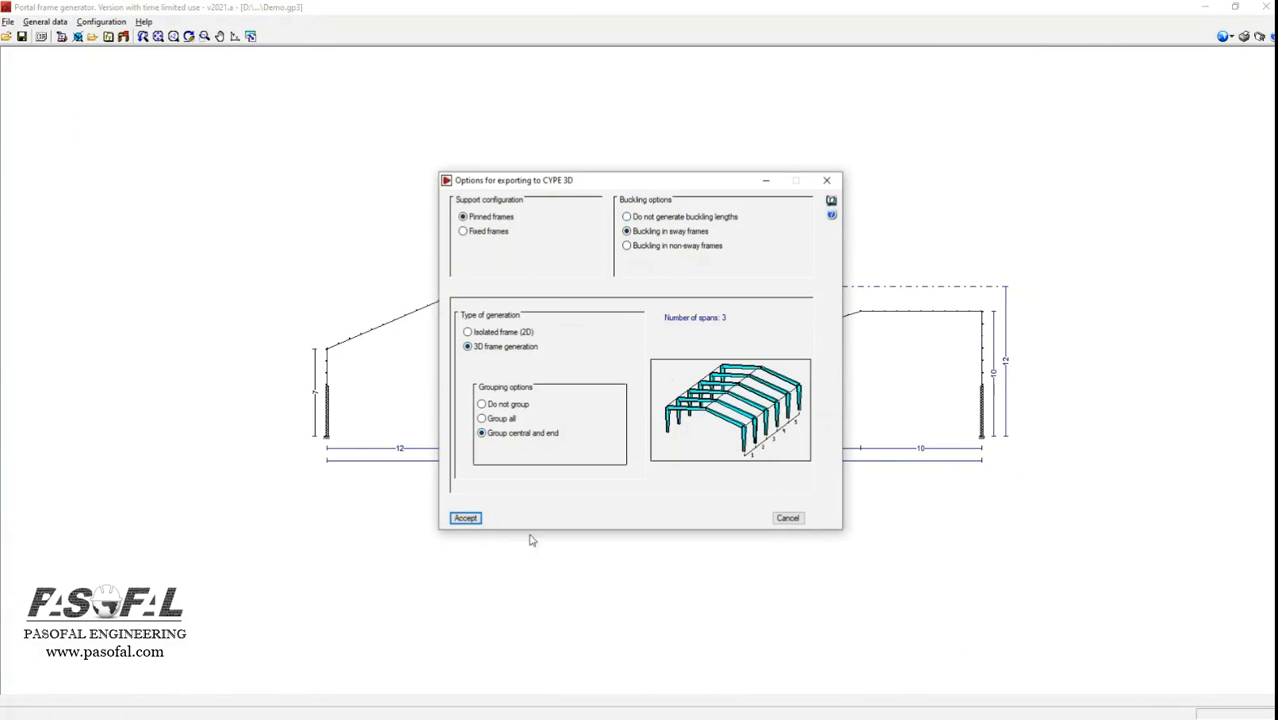
click(468, 519)
click(562, 405)
click(559, 391)
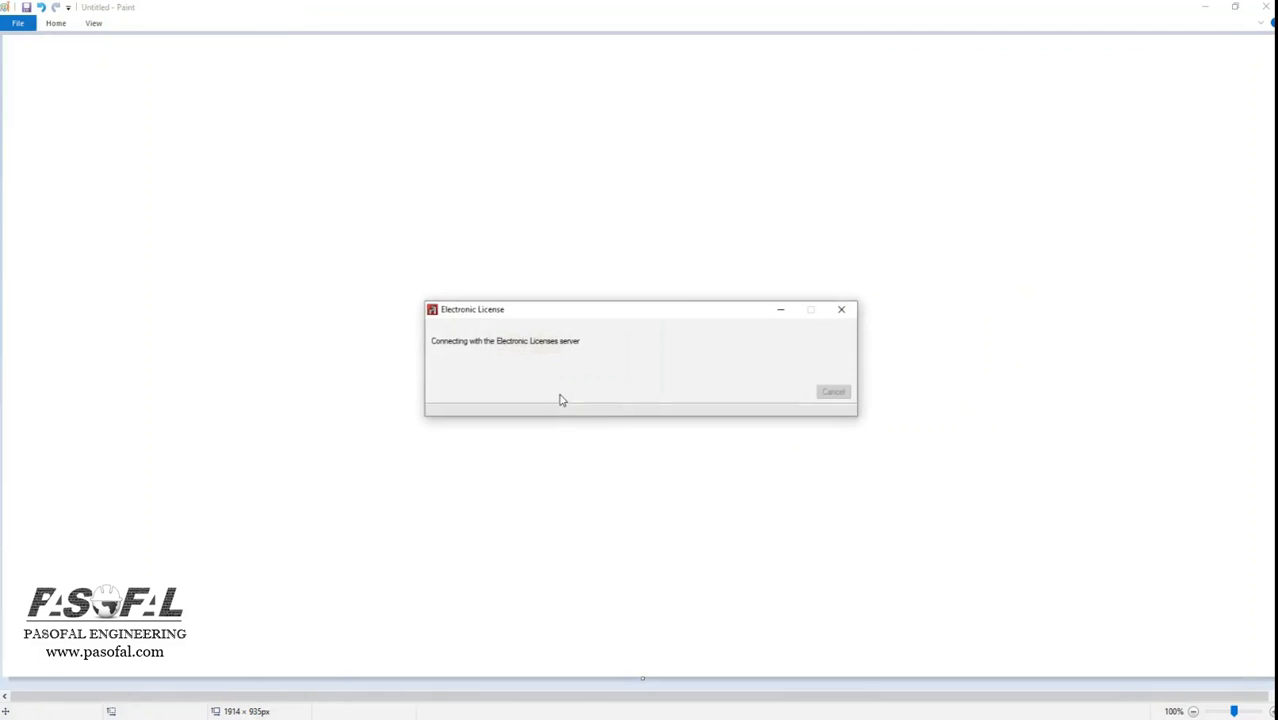
click(640, 559)
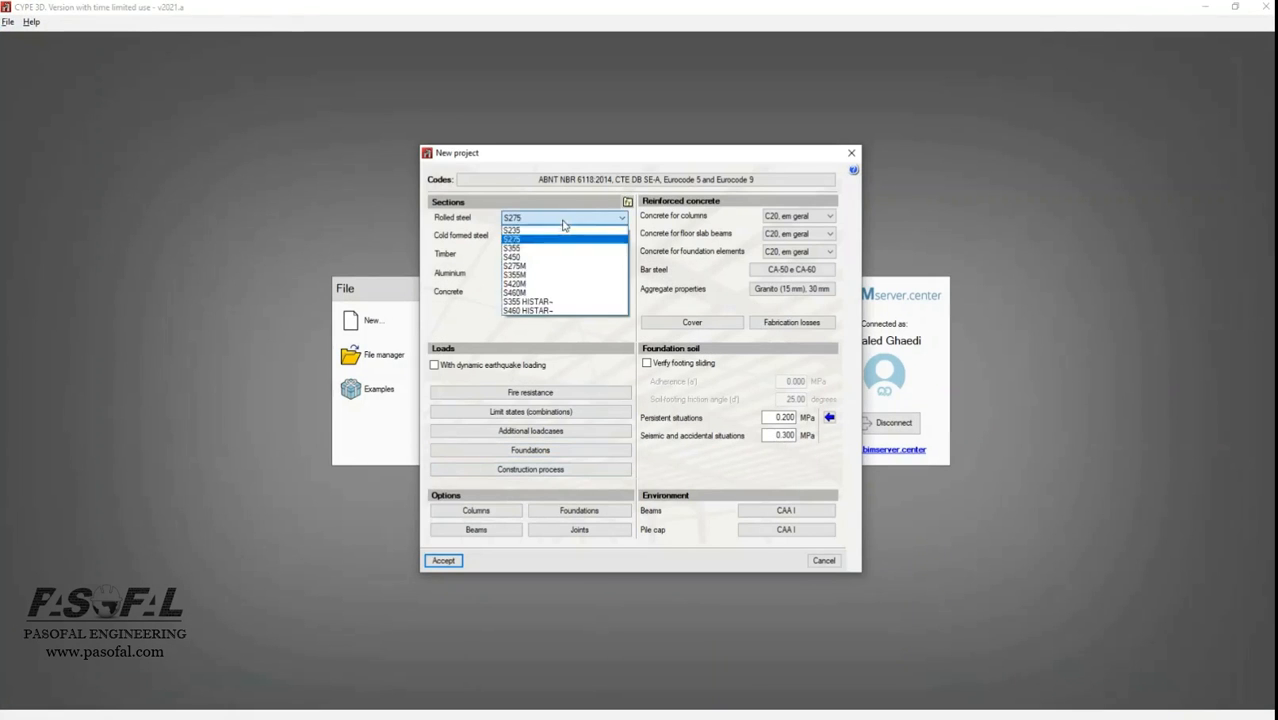
Set the new project's rolled steel to S355 and its cold formed steel to S275
click(528, 238)
click(512, 255)
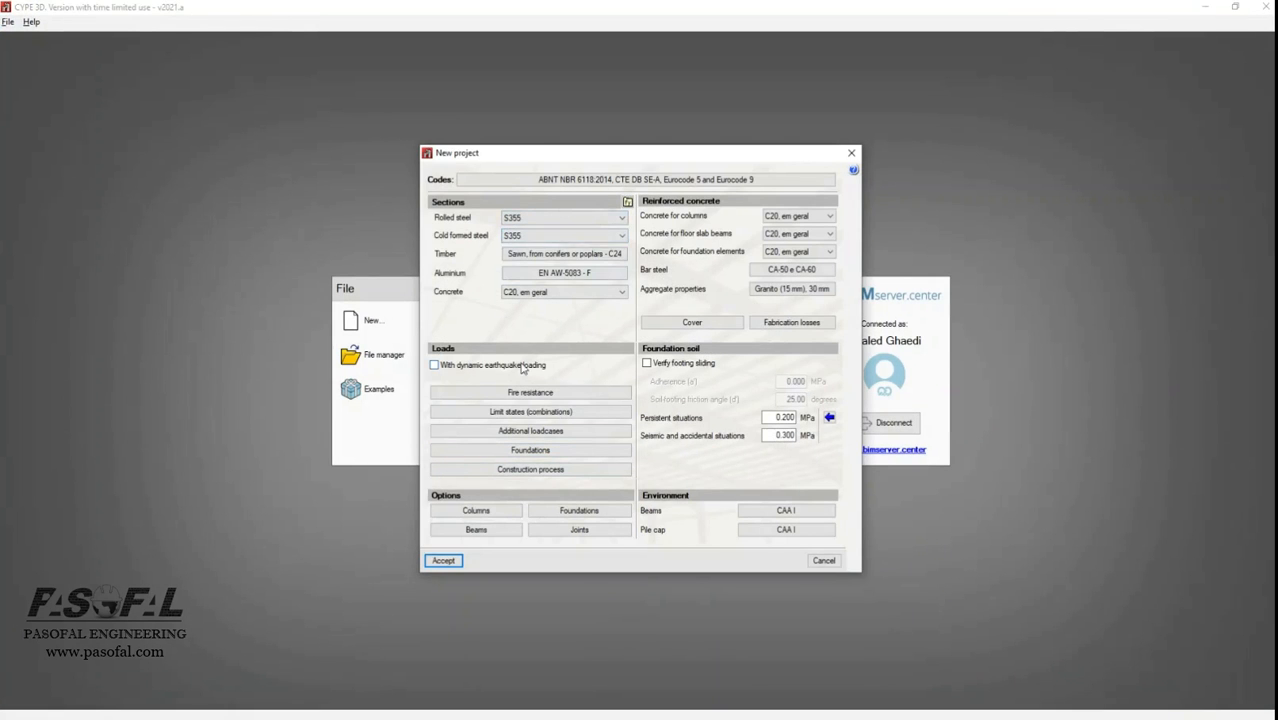
click(536, 237)
click(540, 248)
Accept the limit states with snow altitude less than or equal to 1000 m and generate the 3D frame model
click(449, 561)
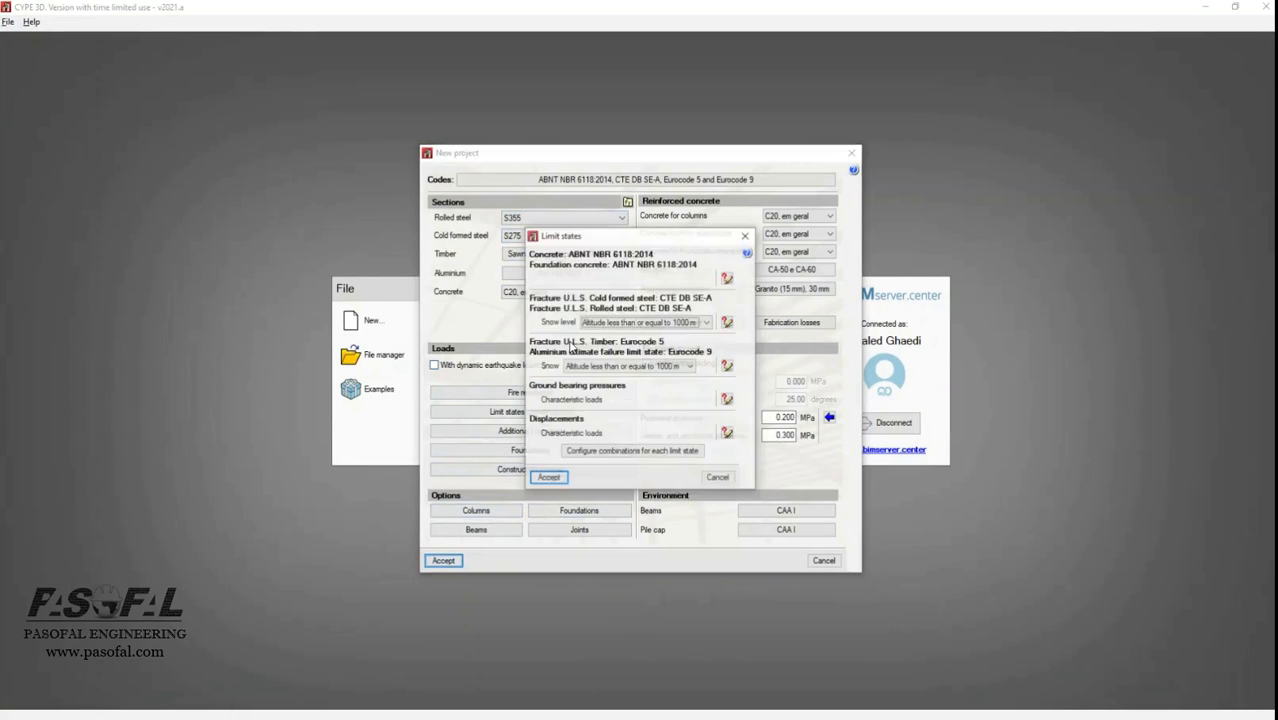
click(549, 478)
click(518, 427)
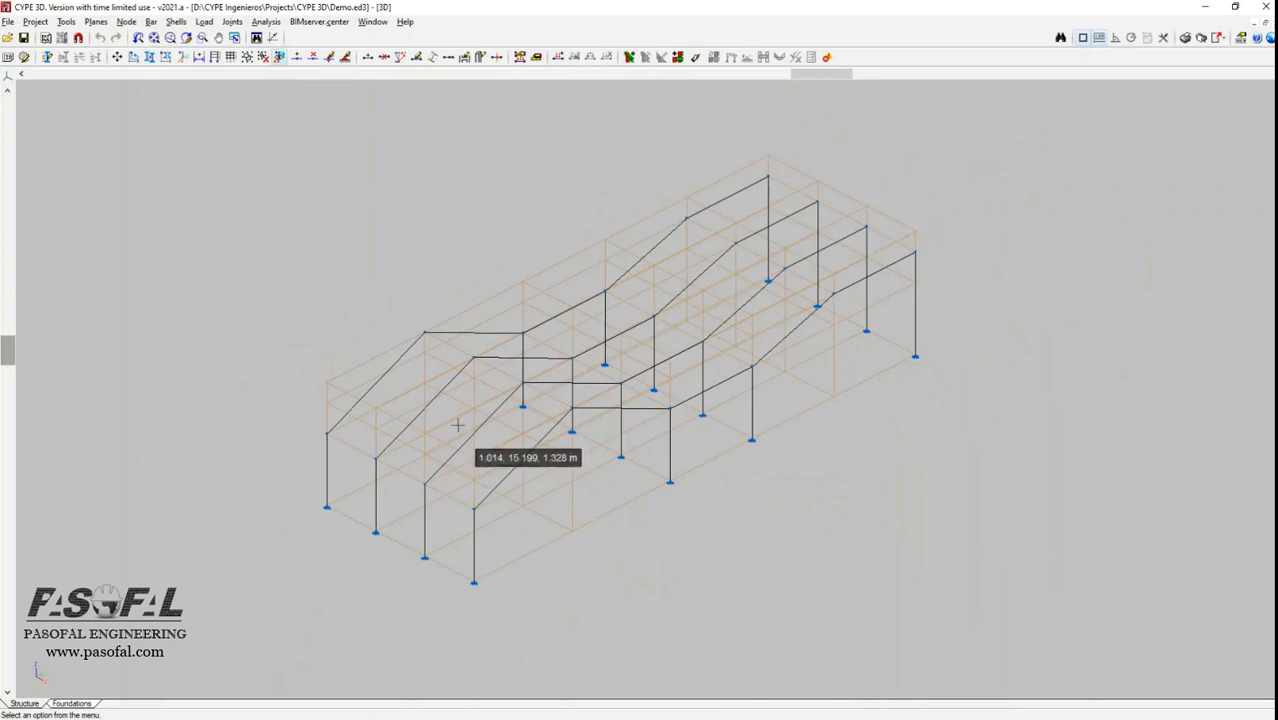